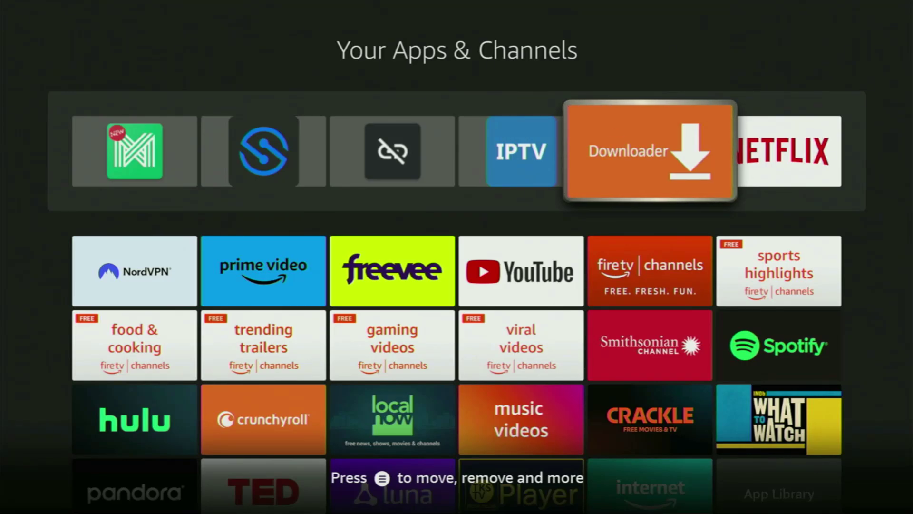
Step: Launch Downloader and move to its URL or short code field
key(Return)
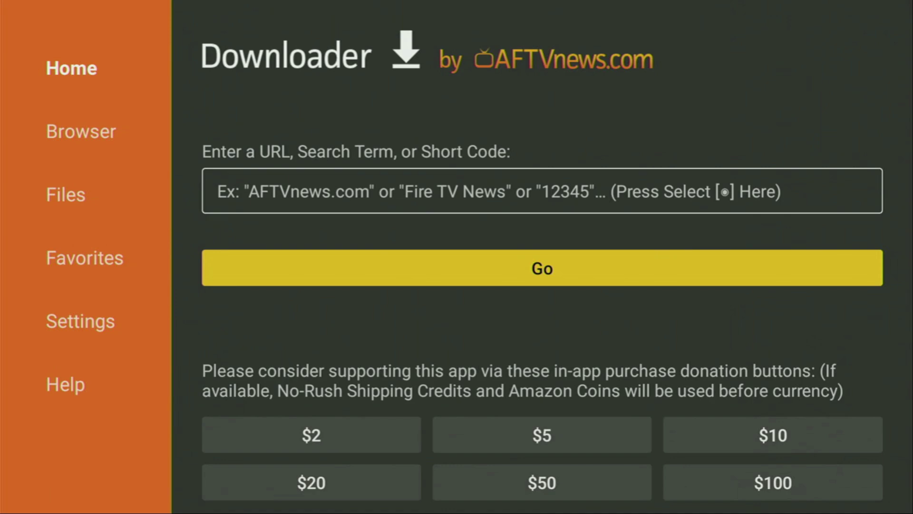
key(Up)
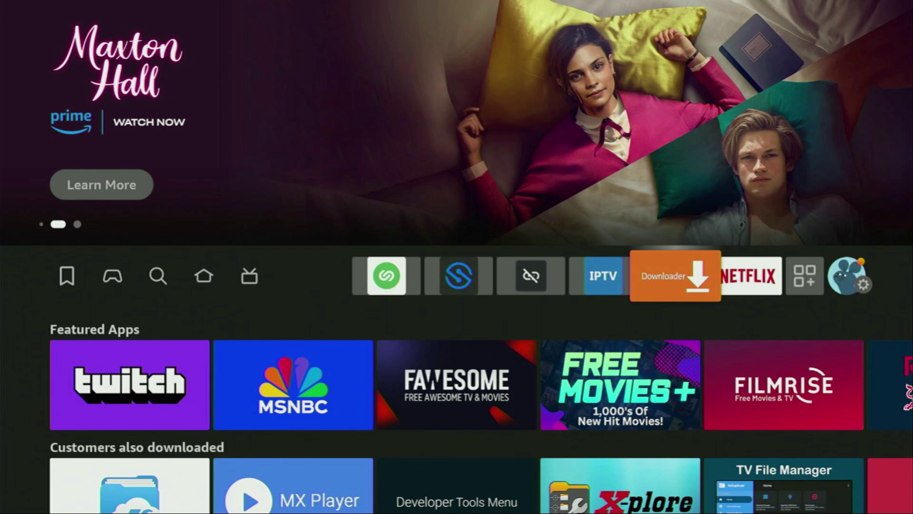
Step: Search Fire TV for the Downloader app by entering 'Do' and picking the Downloader suggestion
key(Left)
key(Left)
key(Left)
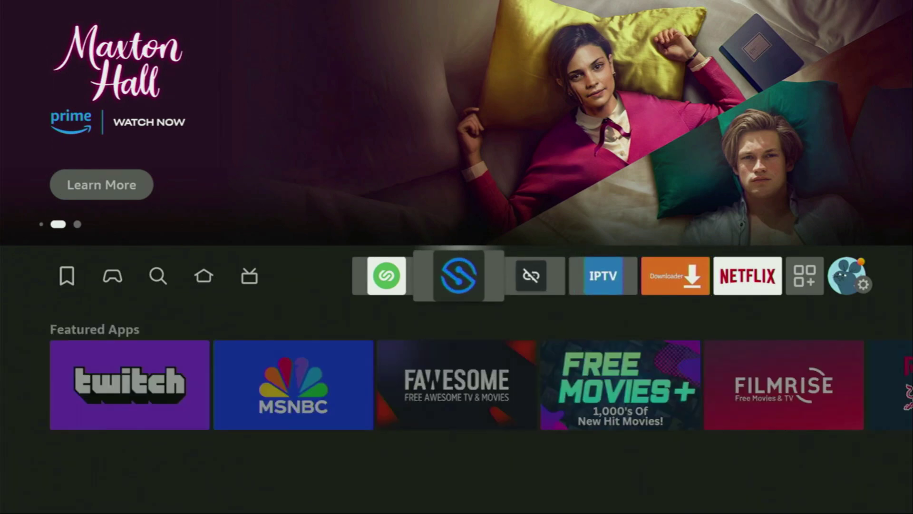
key(Left)
key(Left)
key(Left)
key(Left)
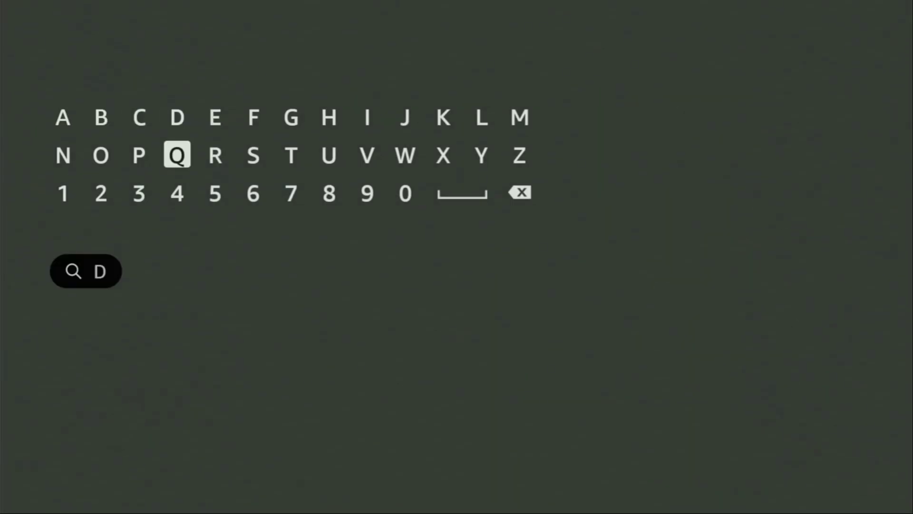
key(Left)
key(Left)
key(Return)
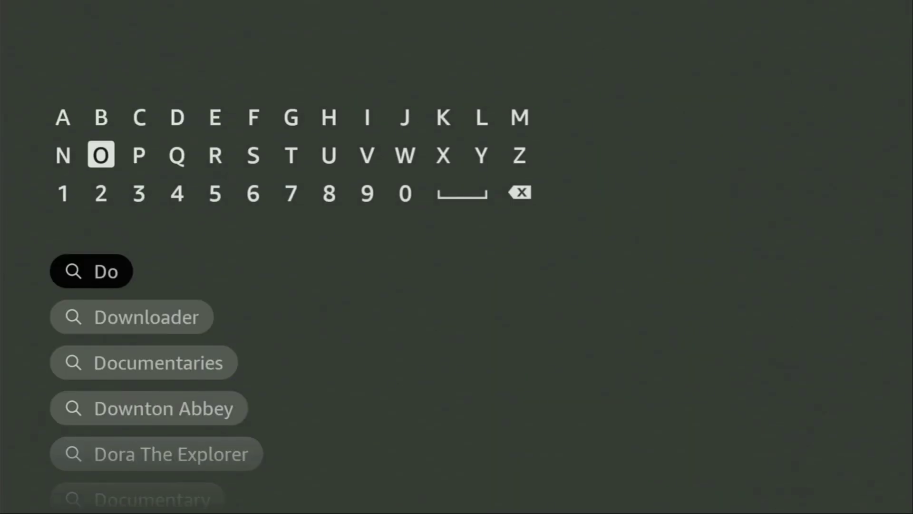
key(Down)
key(Down)
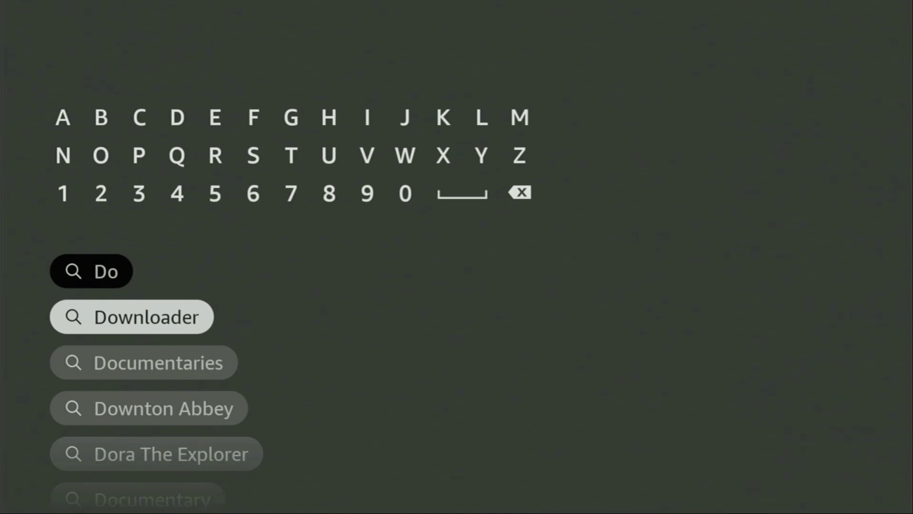
key(Return)
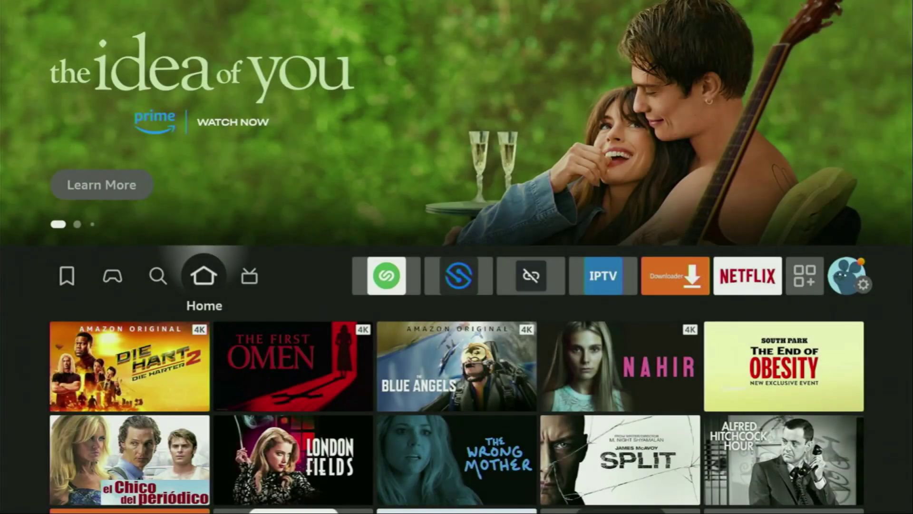
Step: Go to the Settings panel and open My Fire TV
key(Right)
key(Right)
key(Right)
key(Right)
key(Right)
key(Right)
key(Right)
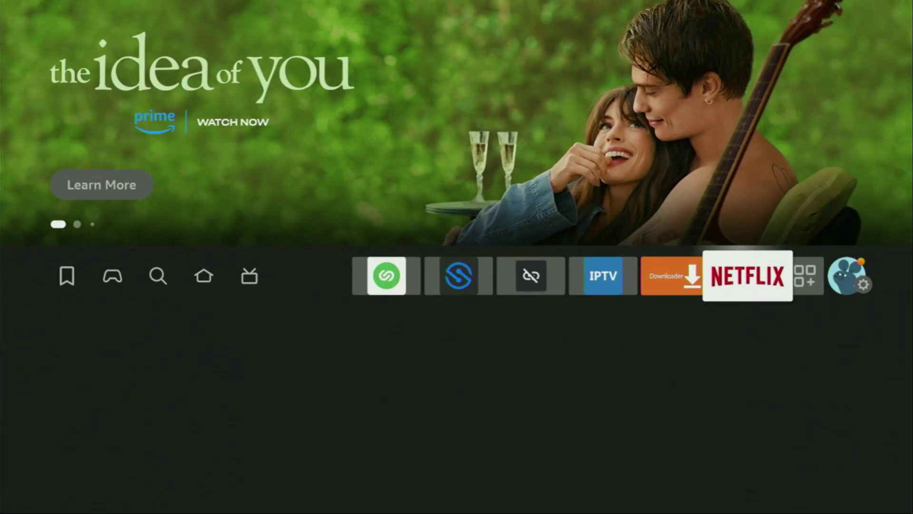
key(Right)
key(Right)
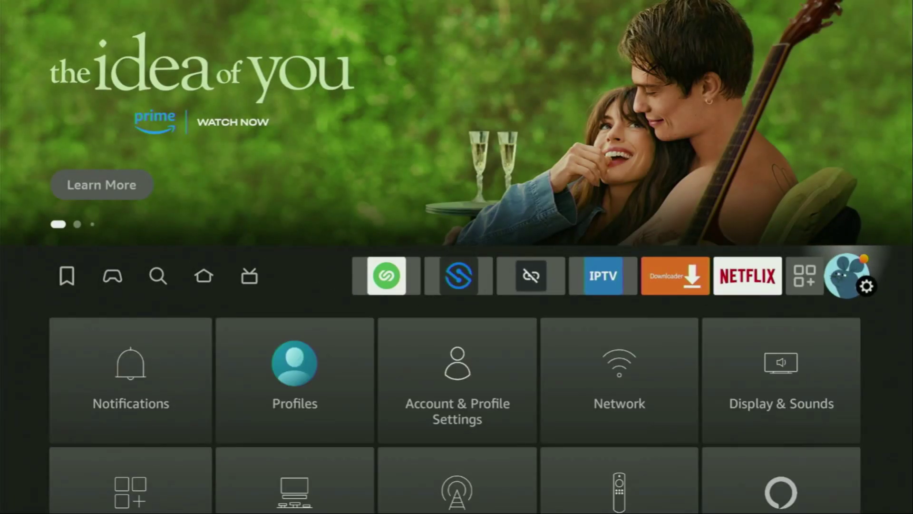
key(Down)
key(Down)
key(Down)
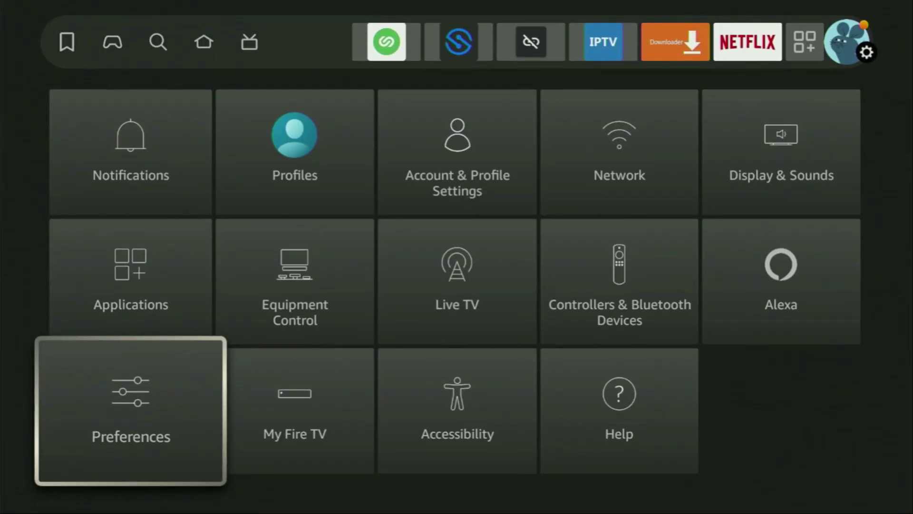
key(Right)
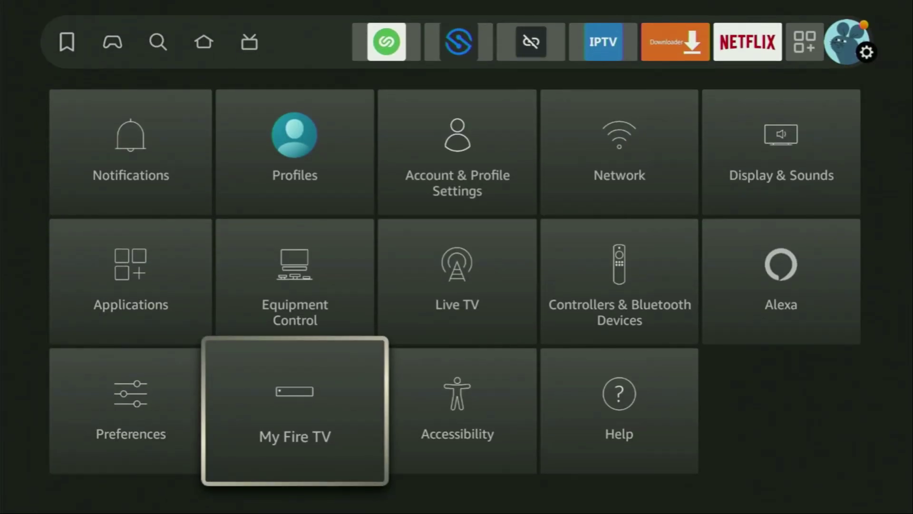
key(Return)
key(Down)
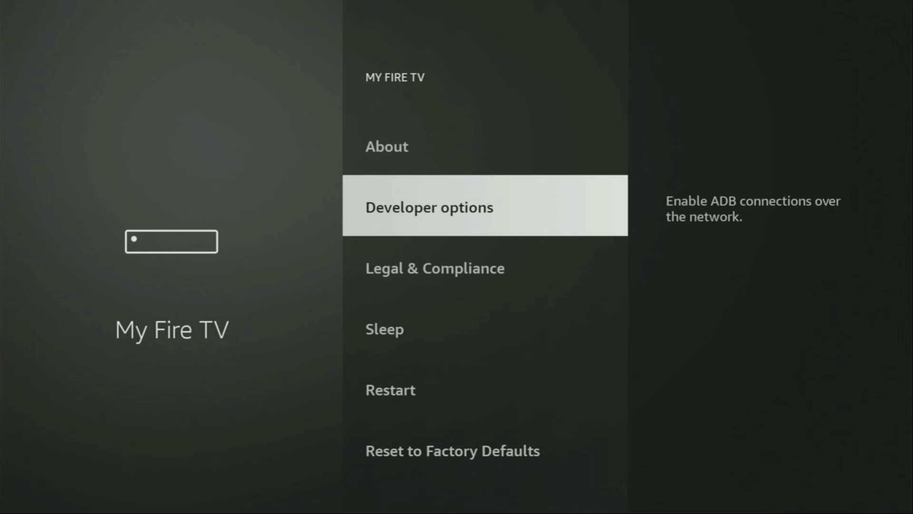
key(Return)
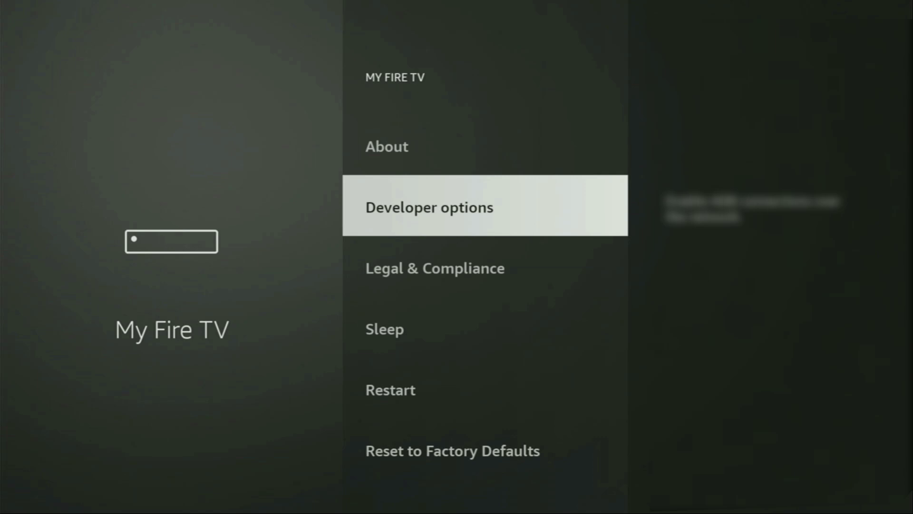
Step: Select Fire TV Stick 4K Max in About to confirm developer mode, then go to Developer options
key(Up)
key(Return)
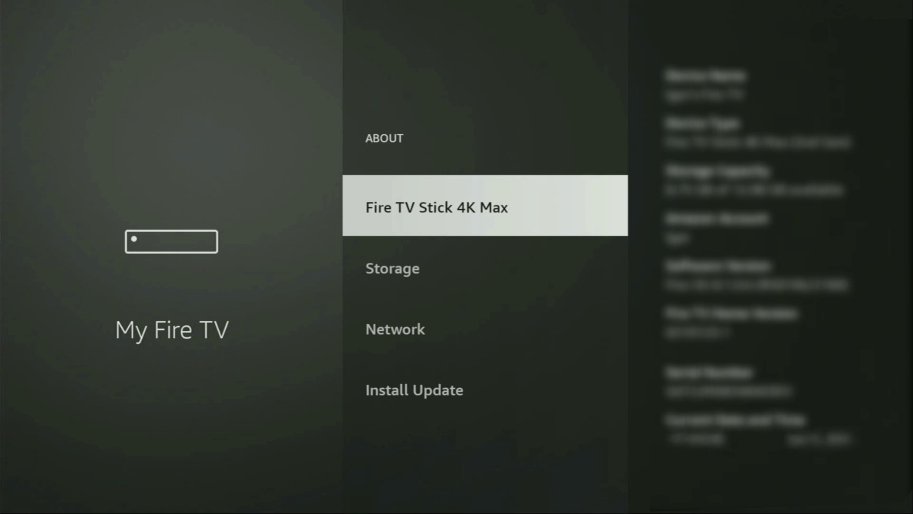
key(Return)
key(Return)
key(Return)
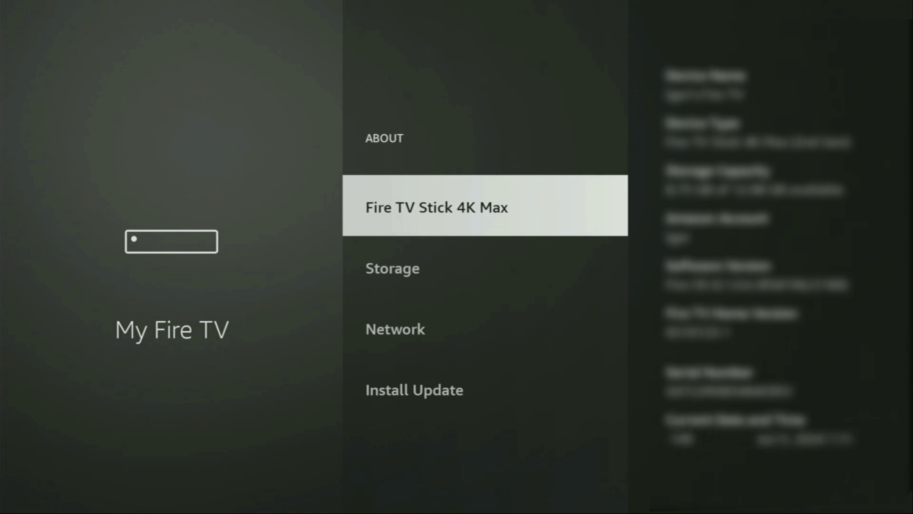
key(Escape)
key(Down)
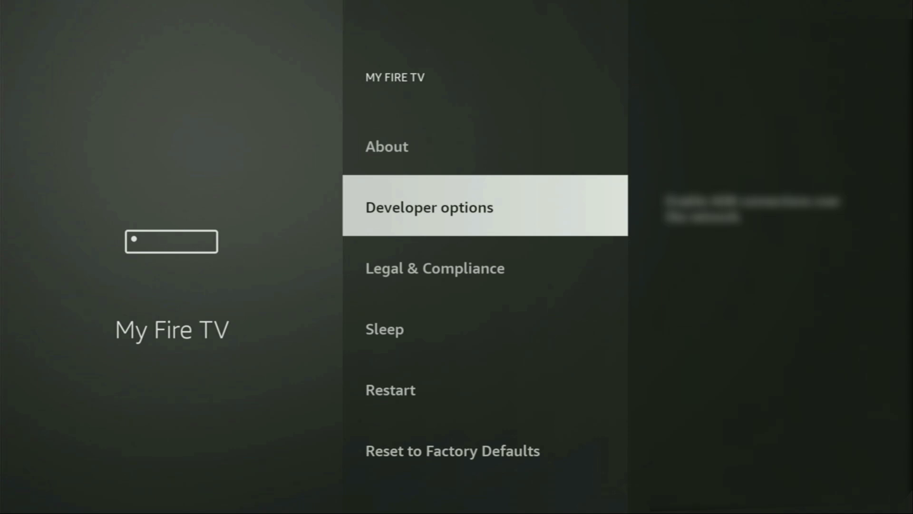
Step: Keep ADB debugging ON and switch Downloader ON under Install unknown apps
key(Return)
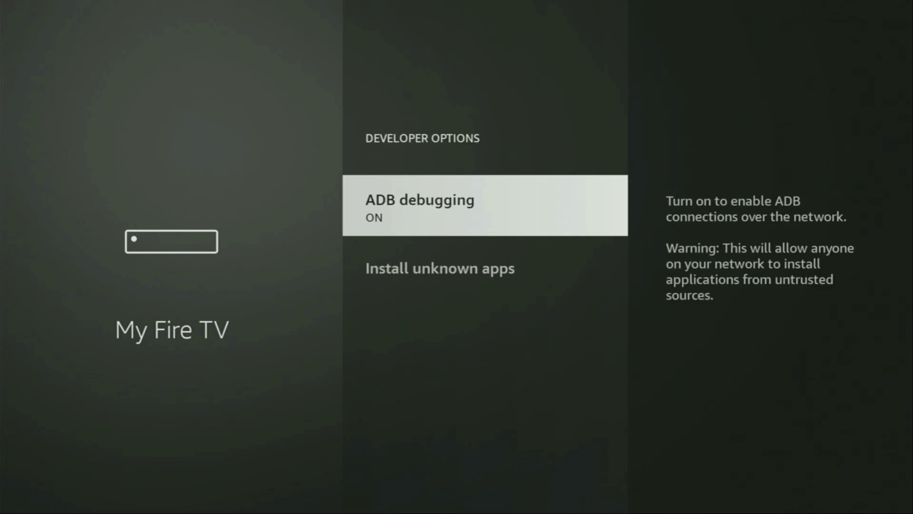
key(Return)
key(Return)
key(Down)
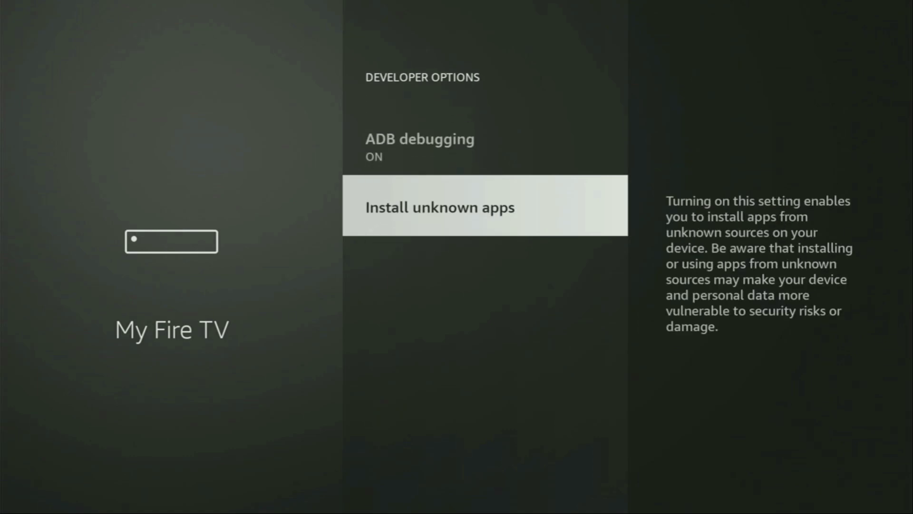
key(Return)
key(Return)
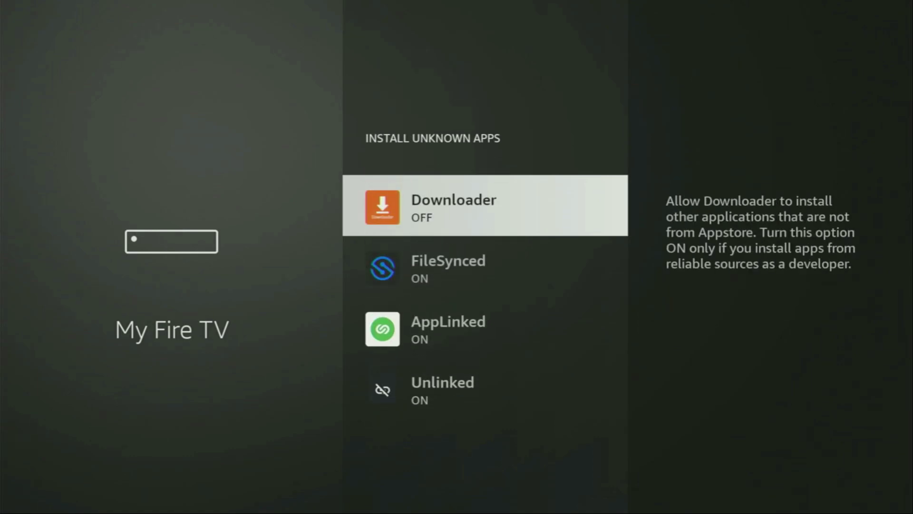
key(Return)
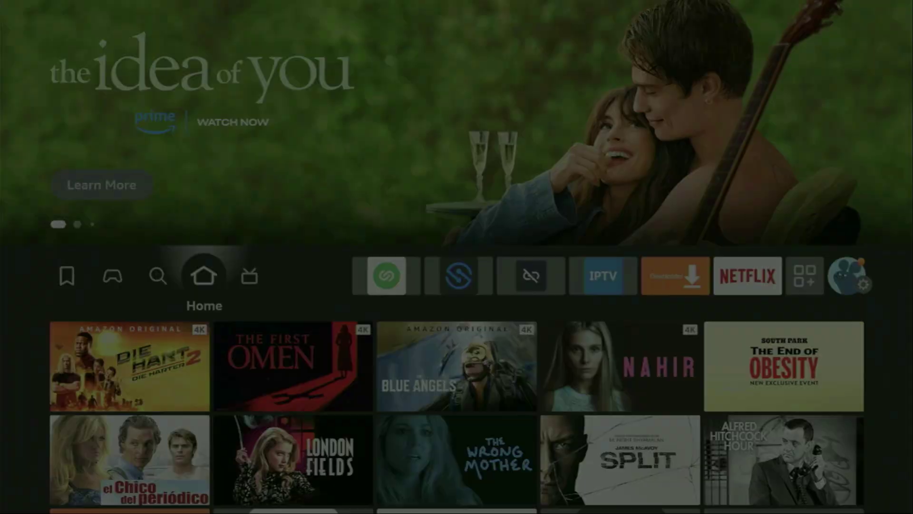
Step: Go to the Your Apps & Channels grid and highlight the NordVPN tile
key(Right)
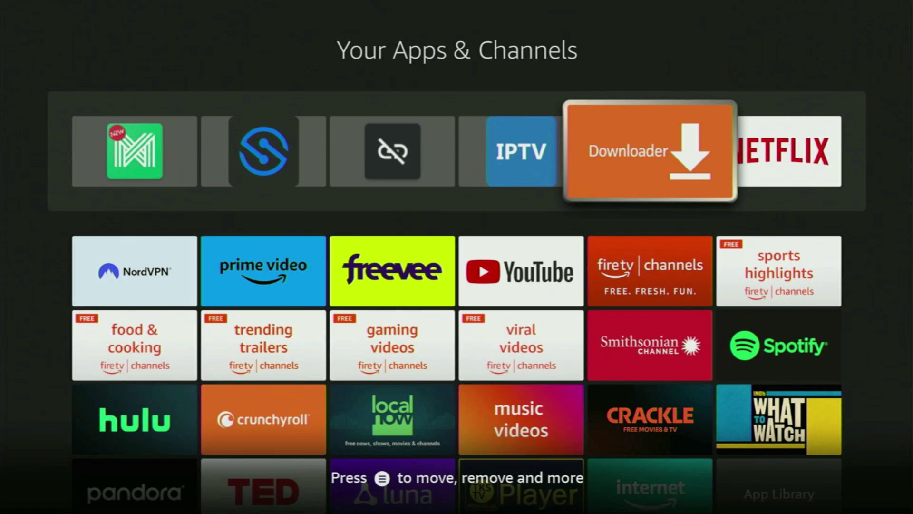
key(Down)
key(Left)
key(Left)
key(Left)
key(Left)
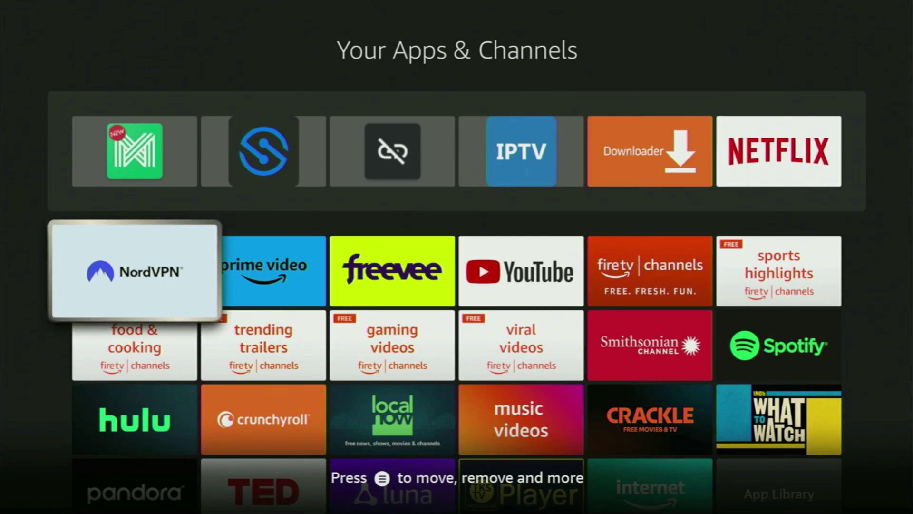
Step: In NordVPN, step through All Countries past Austria, Bulgaria and Egypt, and connect to Finland
key(Return)
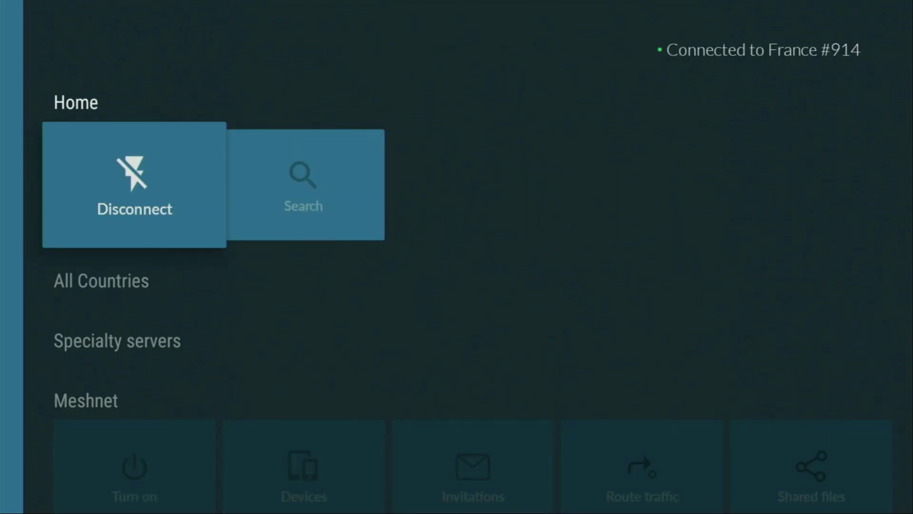
key(Down)
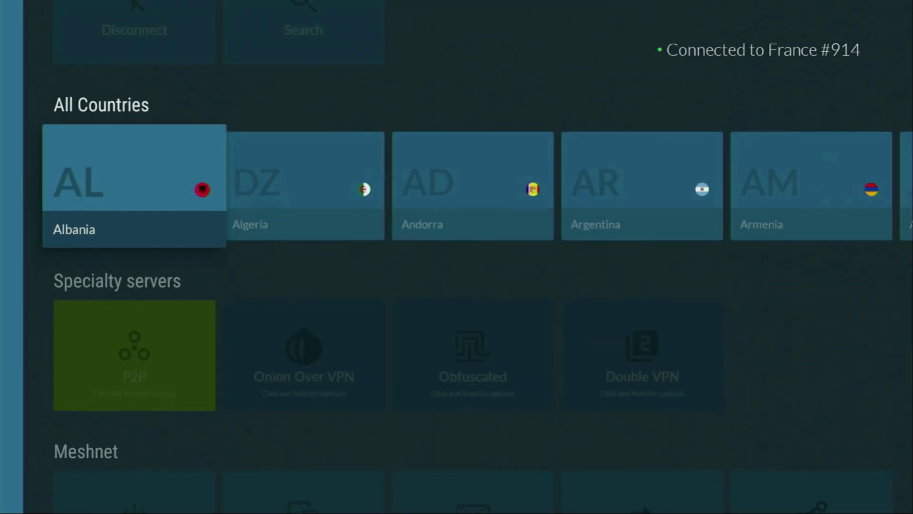
key(Right)
key(Right)
key(Right)
key(Right)
key(Right)
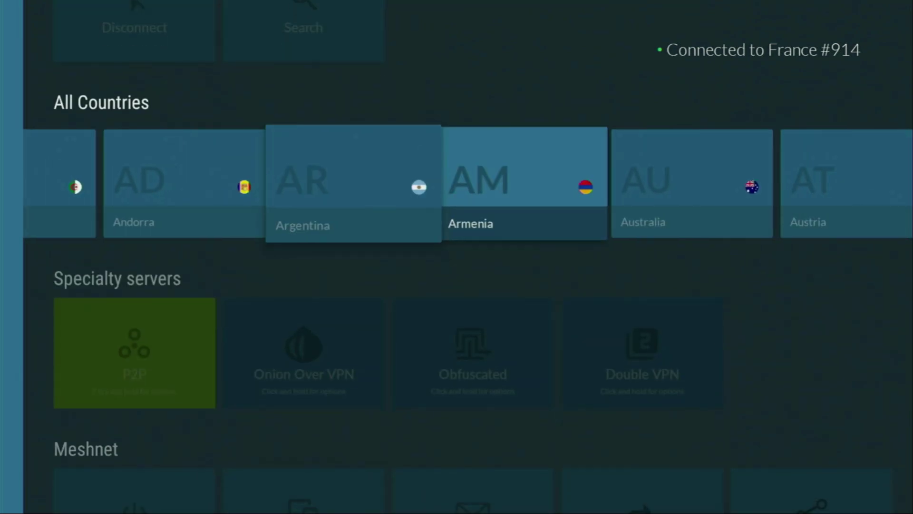
key(Right)
key(Right)
key(Right)
key(Right)
key(Right)
key(Right)
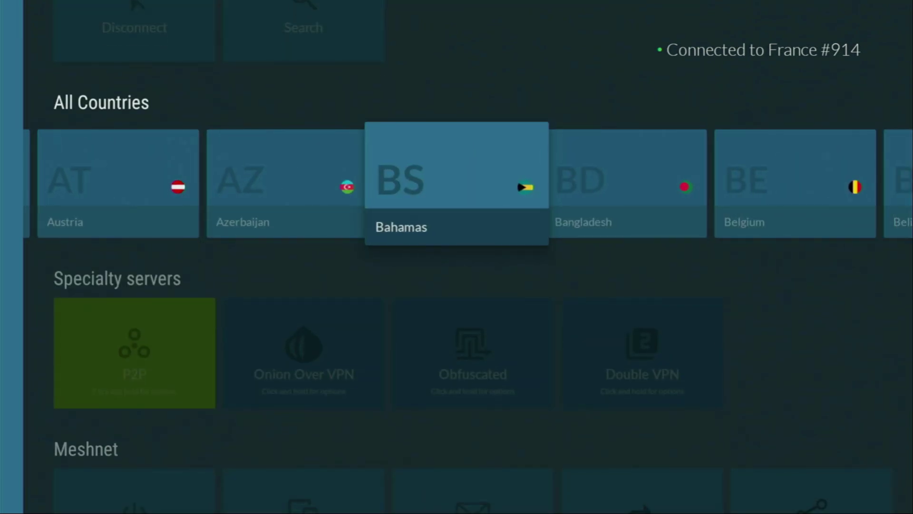
key(Right)
key(Right)
key(Right)
key(Right)
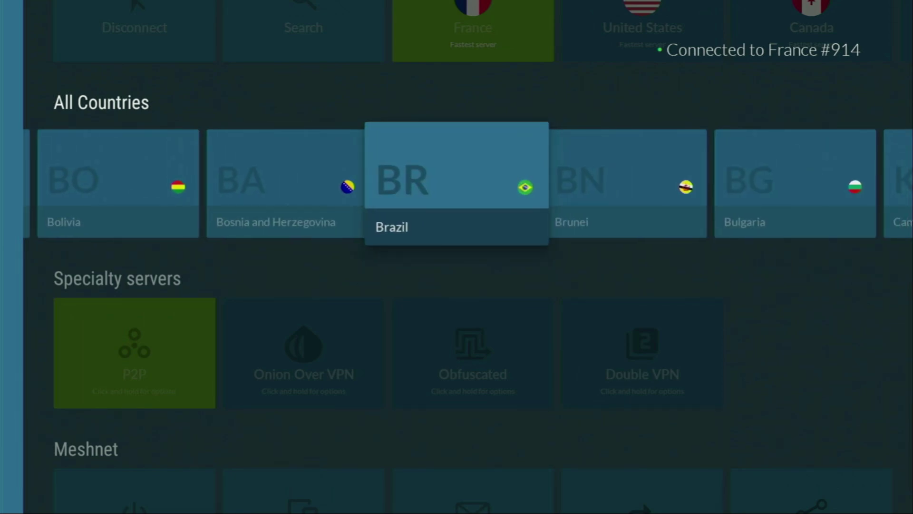
key(Right)
key(Right)
key(Right)
key(Right)
key(Right)
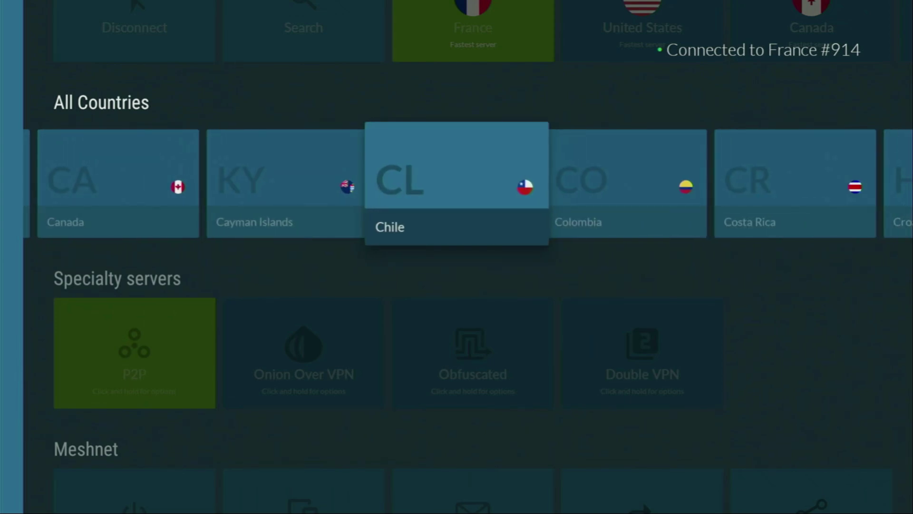
key(Right)
key(Right)
key(Right)
key(Right)
key(Right)
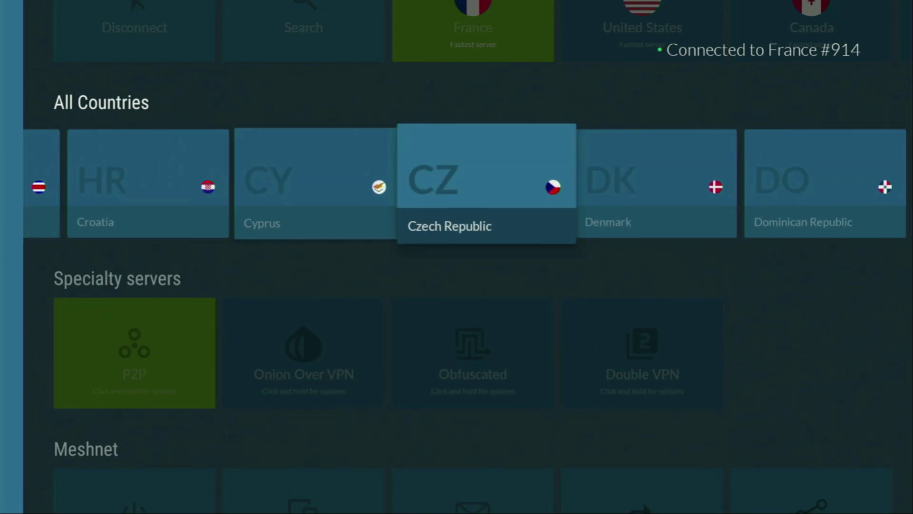
key(Right)
key(Right)
key(Right)
key(Right)
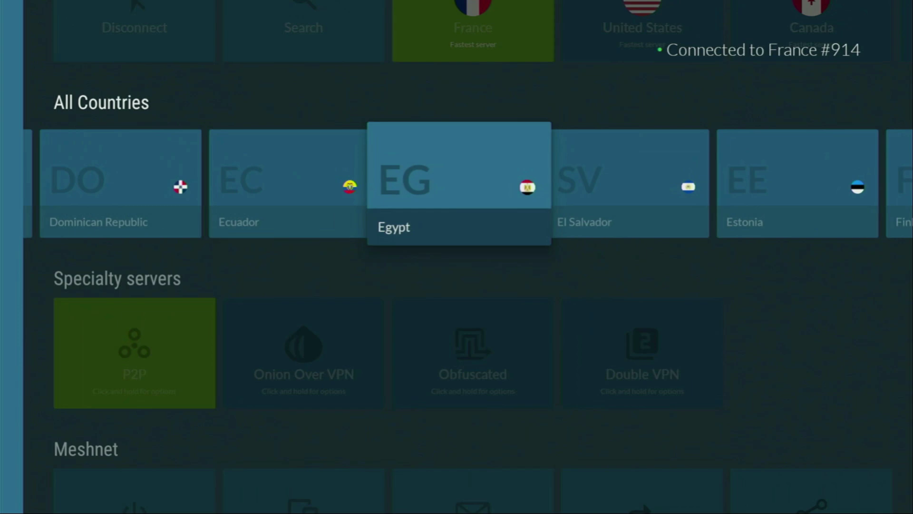
key(Right)
key(Right)
key(Right)
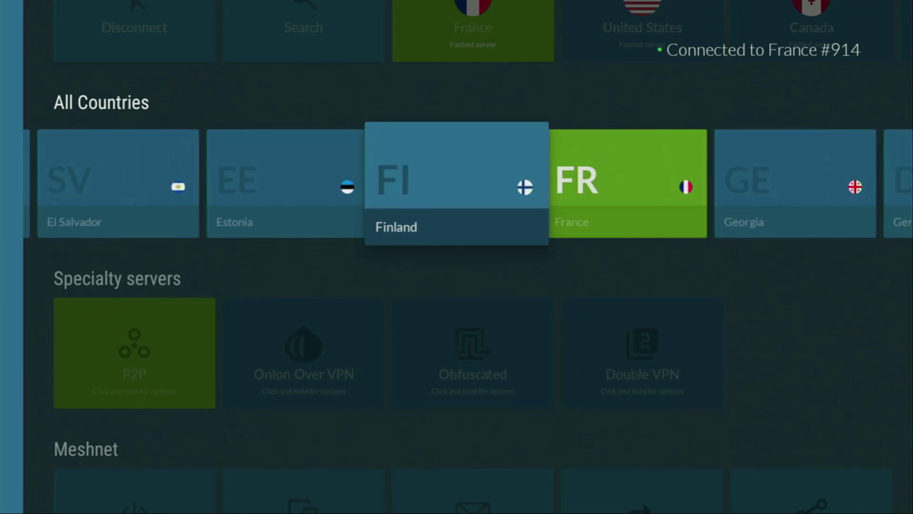
key(Return)
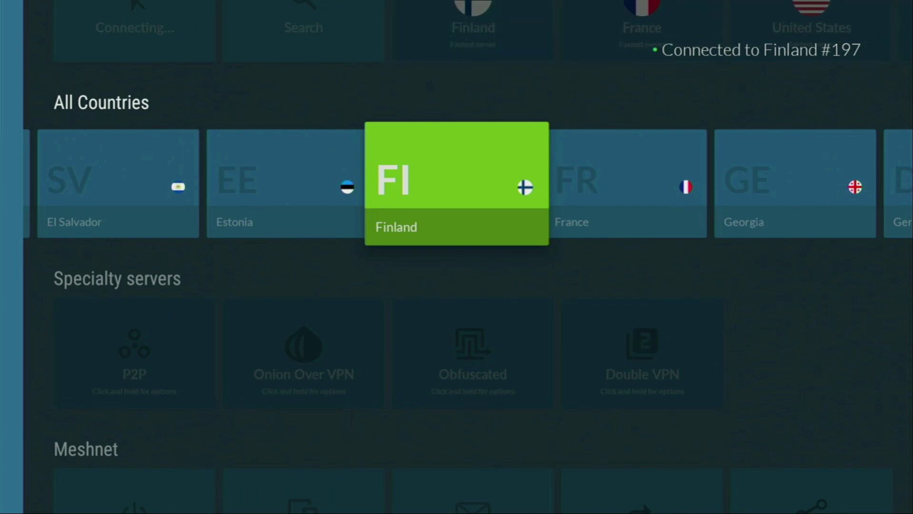
Step: Move up to the Home row onto the Finland fastest-server tile, then down toward France
key(Right)
key(Up)
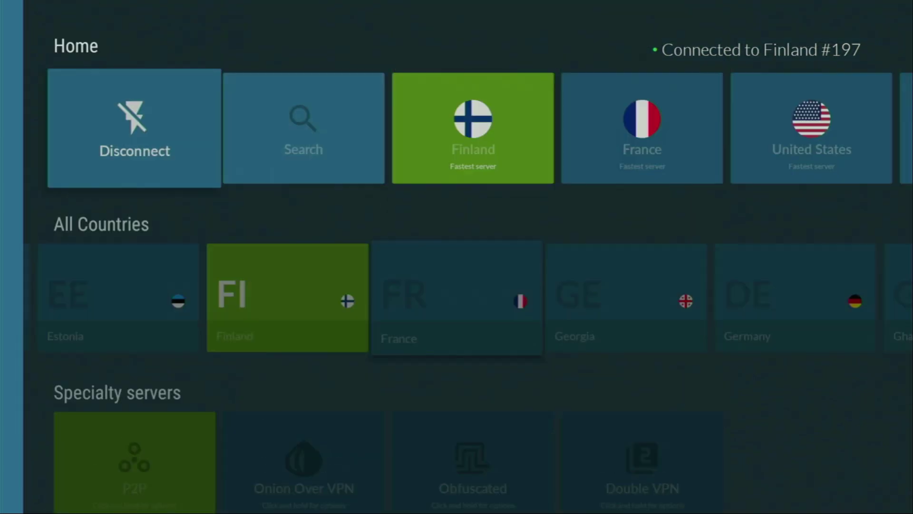
key(Right)
key(Right)
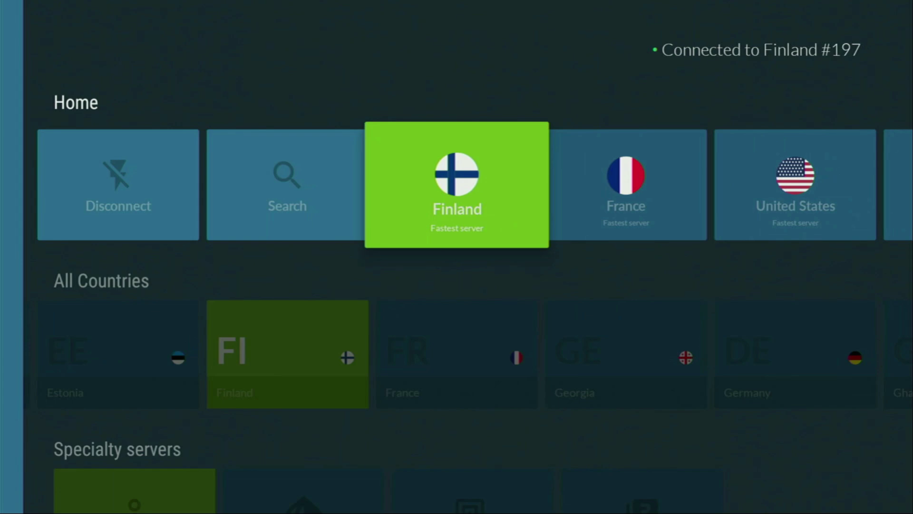
key(Down)
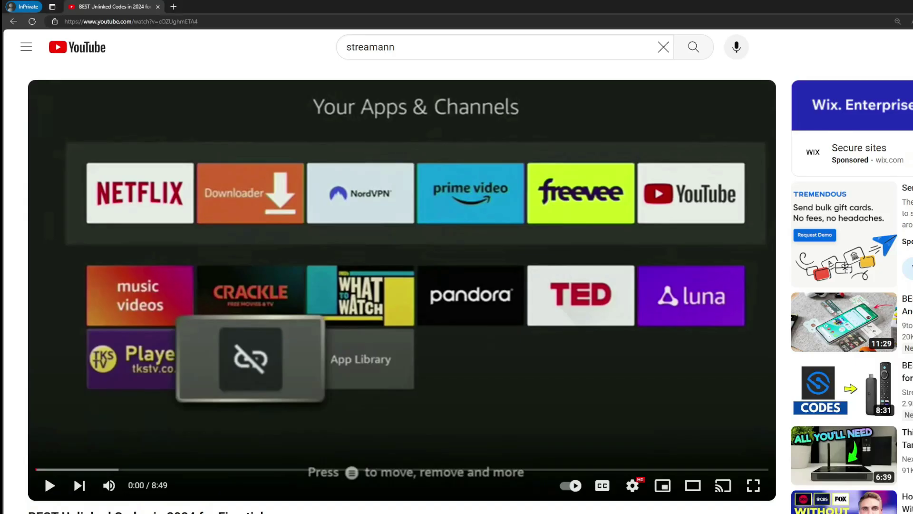
Step: Expand the video description and highlight '3 months extra' on the 69%-off NordVPN offer page
scroll(407, 449, down, 6)
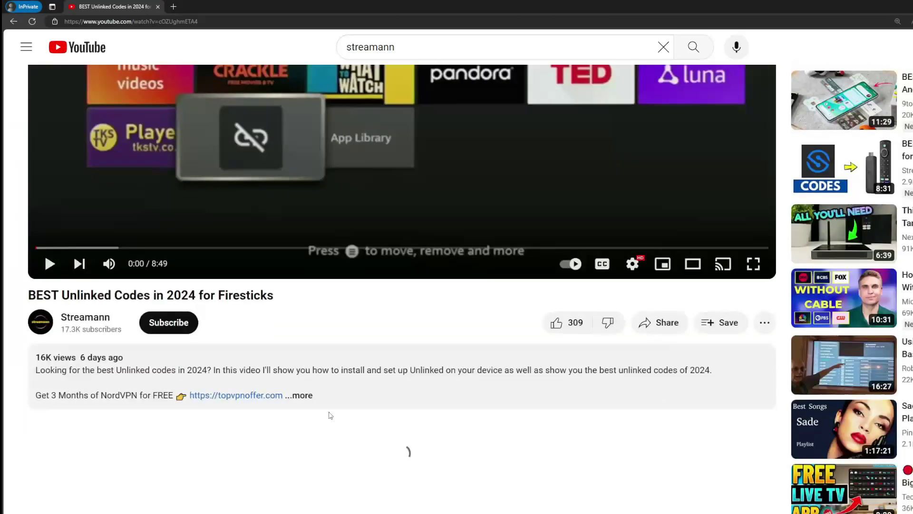
click(301, 283)
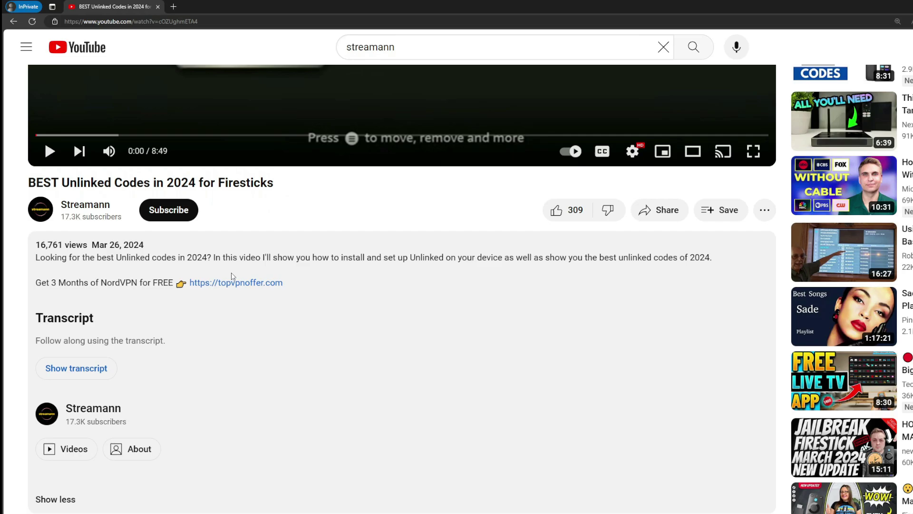
scroll(243, 283, down, 5)
drag(326, 397, 224, 396)
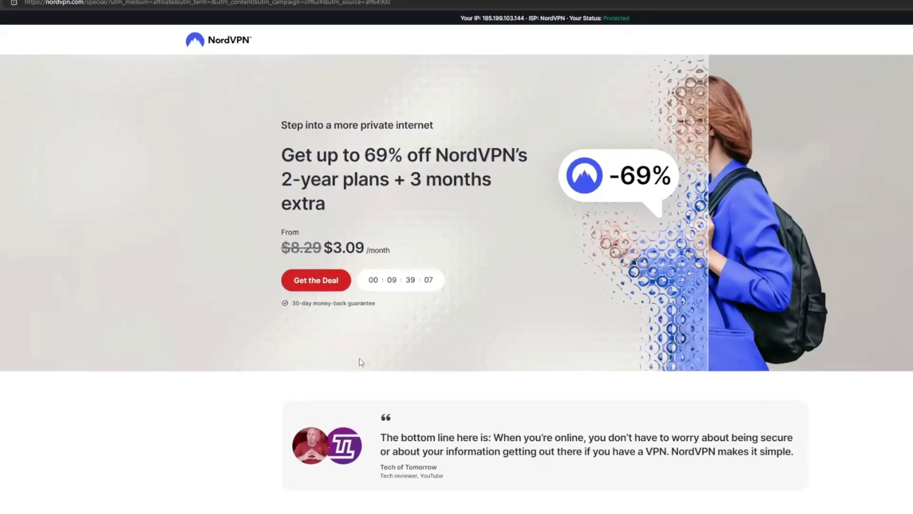
drag(408, 178, 504, 208)
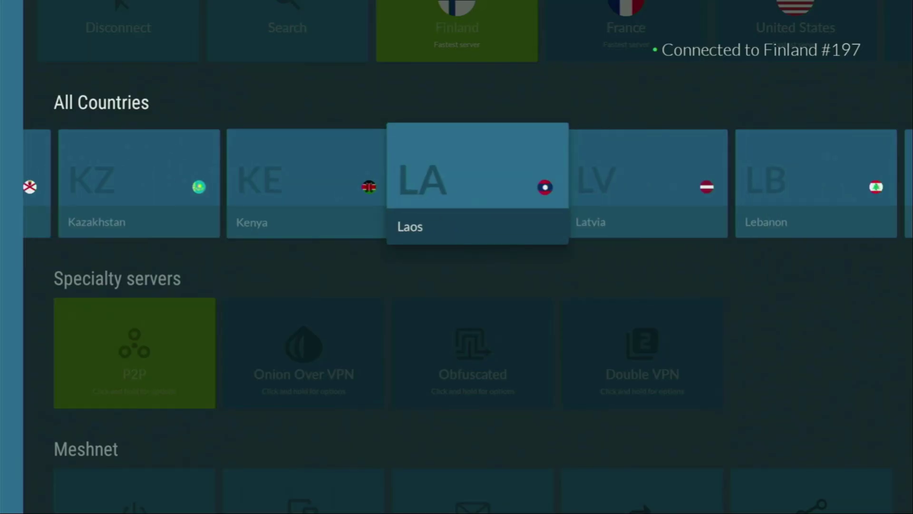
Step: Browse the NordVPN country list past Latvia, Lithuania and Mexico to Papua New Guinea
key(Right)
key(Right)
key(Right)
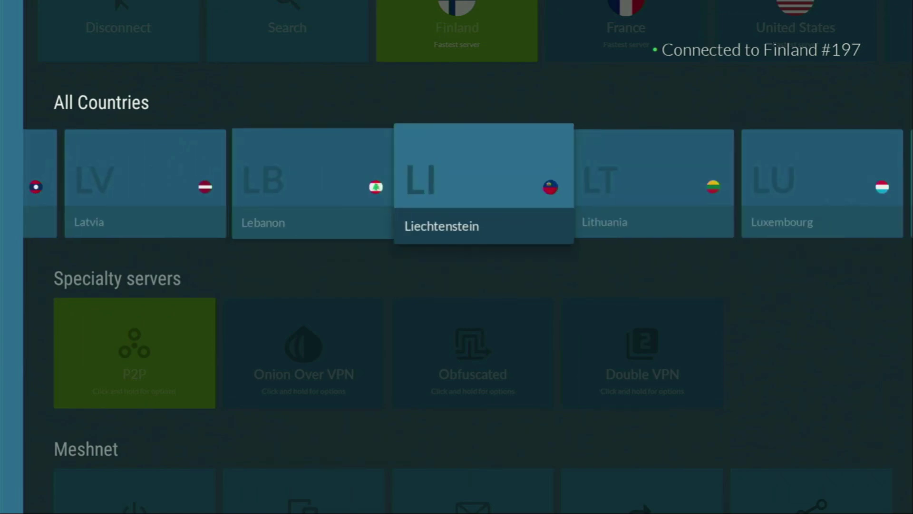
key(Right)
key(Right)
key(Right)
key(Right)
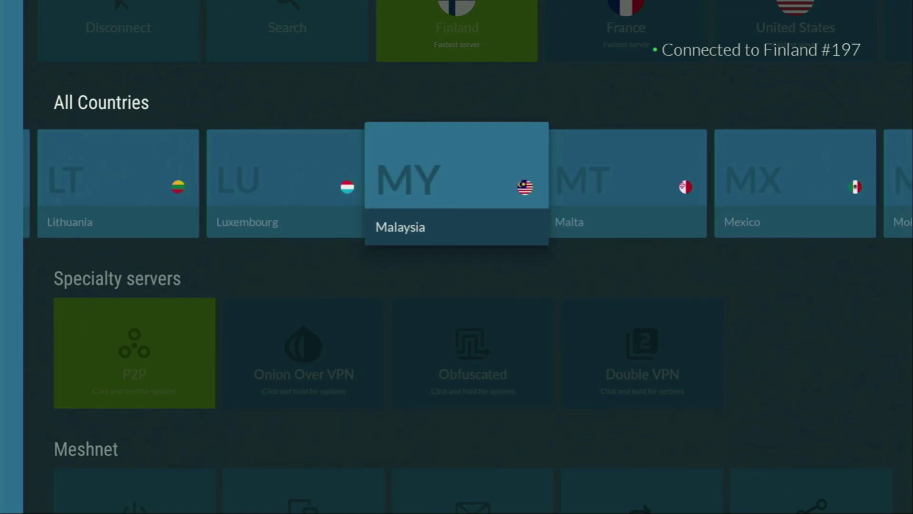
key(Right)
key(Right)
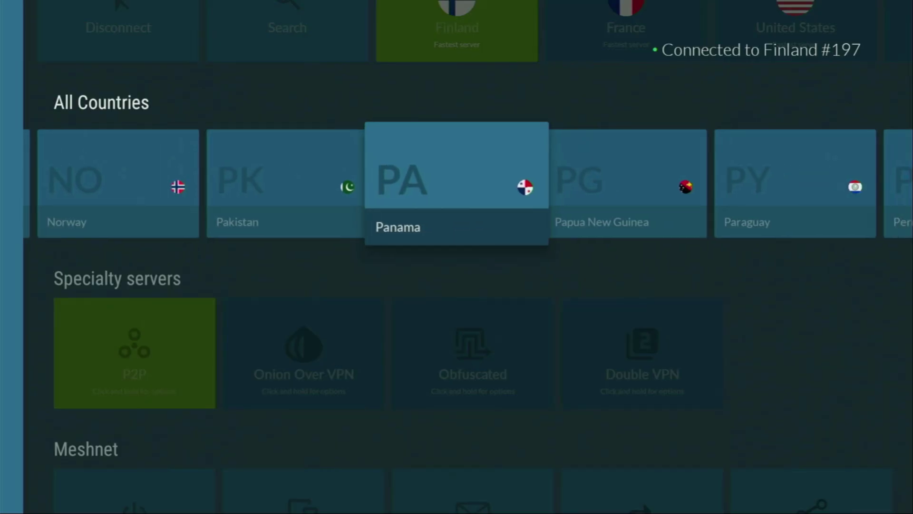
key(Right)
Step: Return to the Fire TV home screen and launch Downloader from the app row
key(Home)
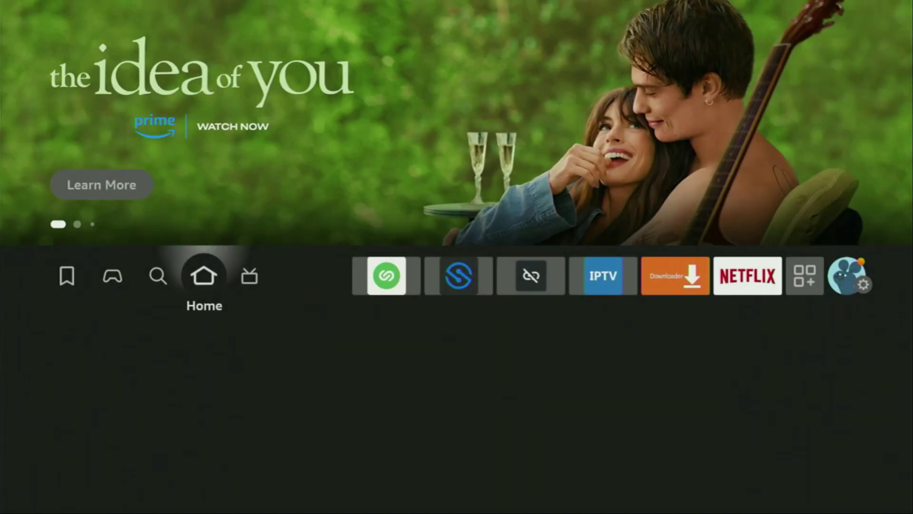
key(Right)
key(Right)
key(Right)
key(Right)
key(Right)
key(Right)
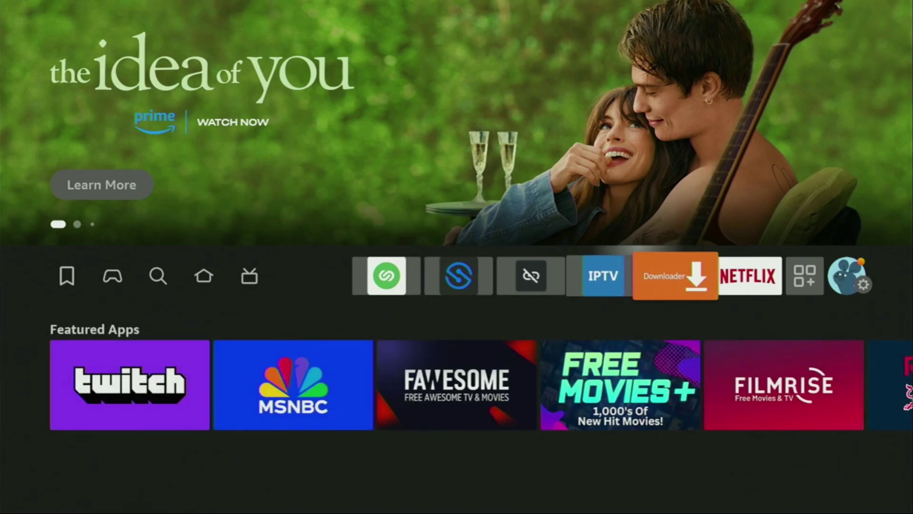
key(Return)
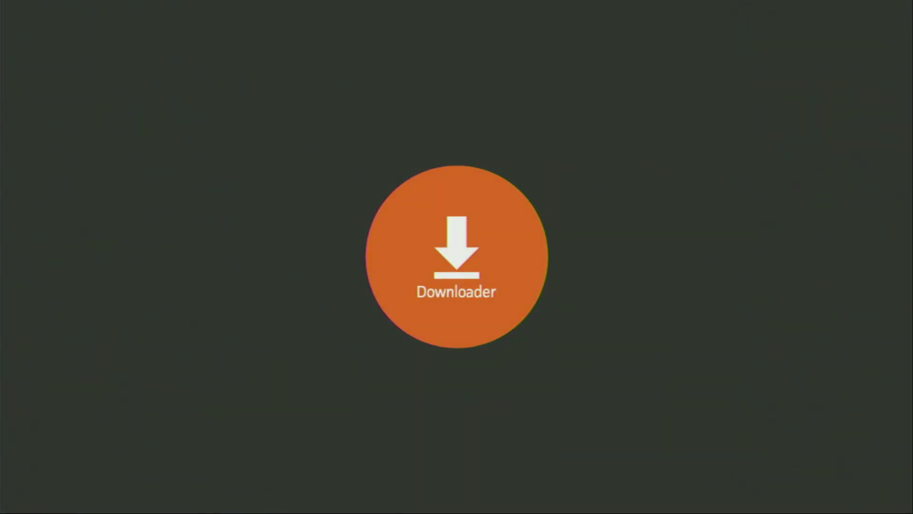
key(Left)
Step: Go to Downloader's Home section and open the keyboard for the URL or code field
key(Up)
key(Up)
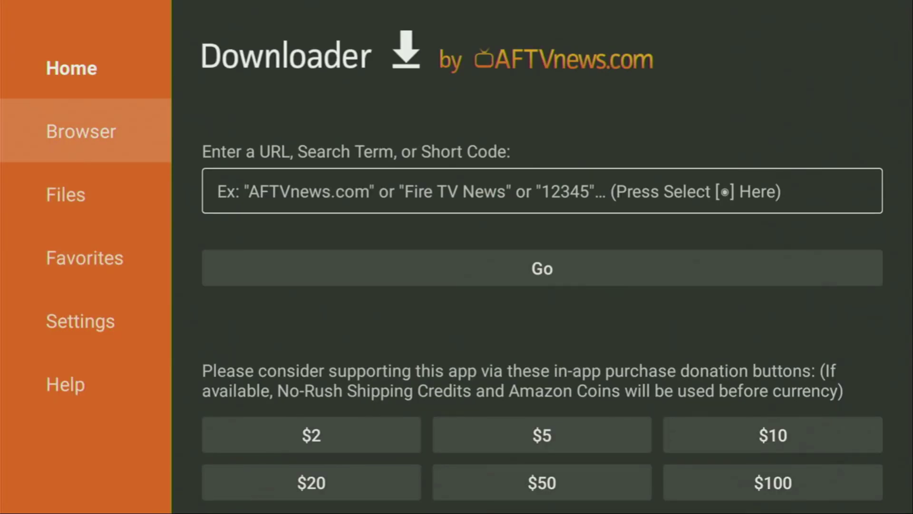
key(Up)
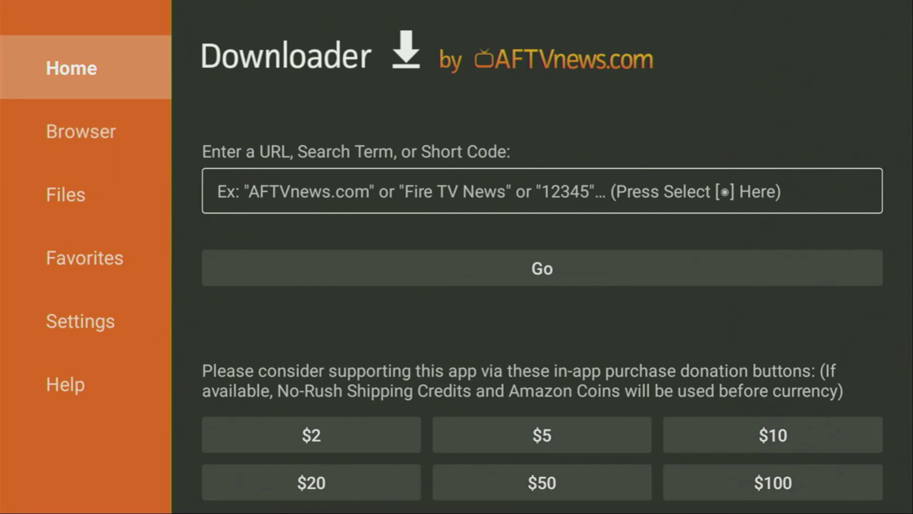
key(Down)
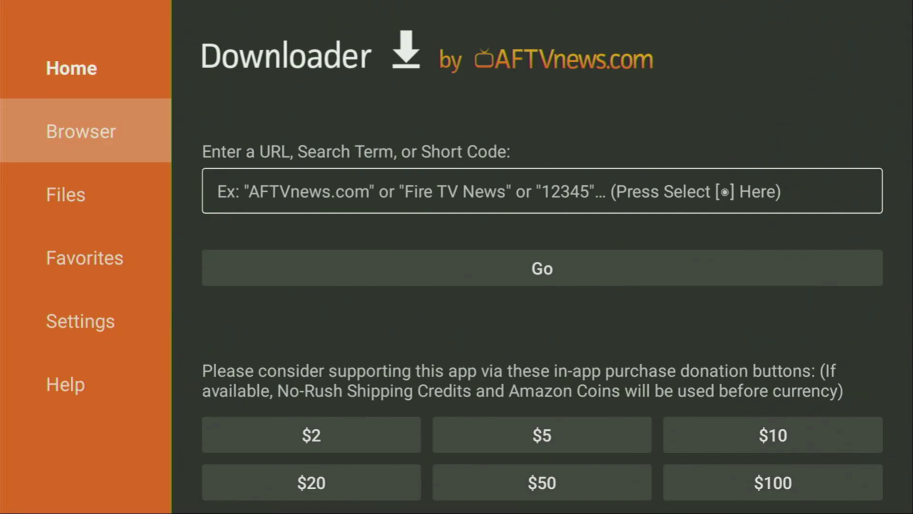
key(Up)
key(Right)
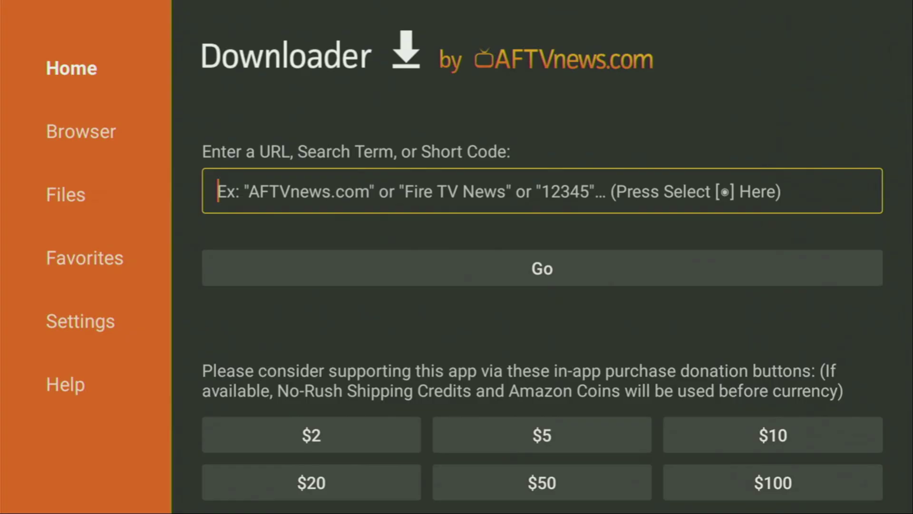
key(Return)
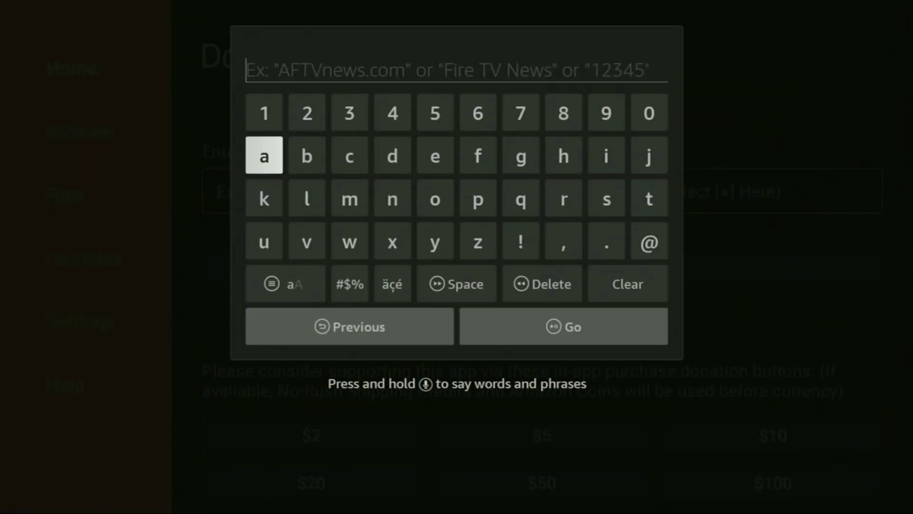
Step: Enter short code 483927 and submit it to download the Kodi 20.1 Nexus APK
key(Up)
key(Right)
key(Right)
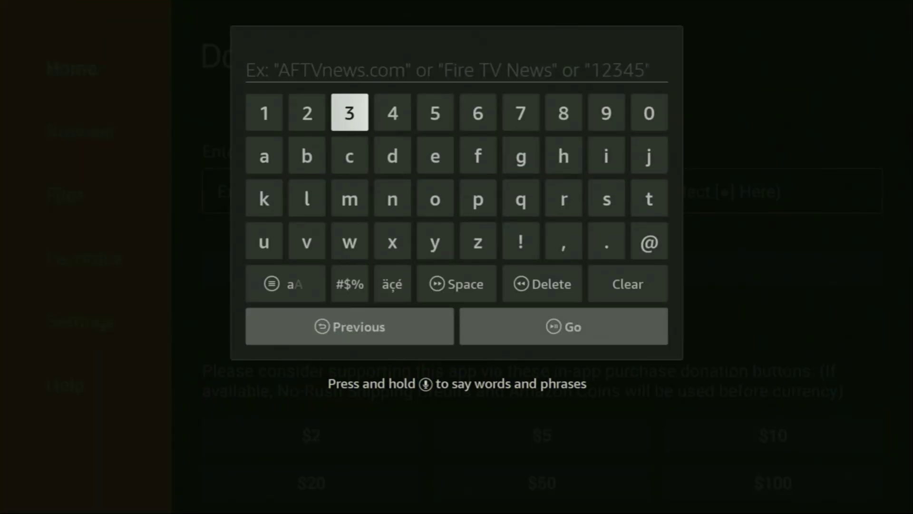
key(Right)
key(Return)
key(Right)
key(Right)
key(Right)
key(Right)
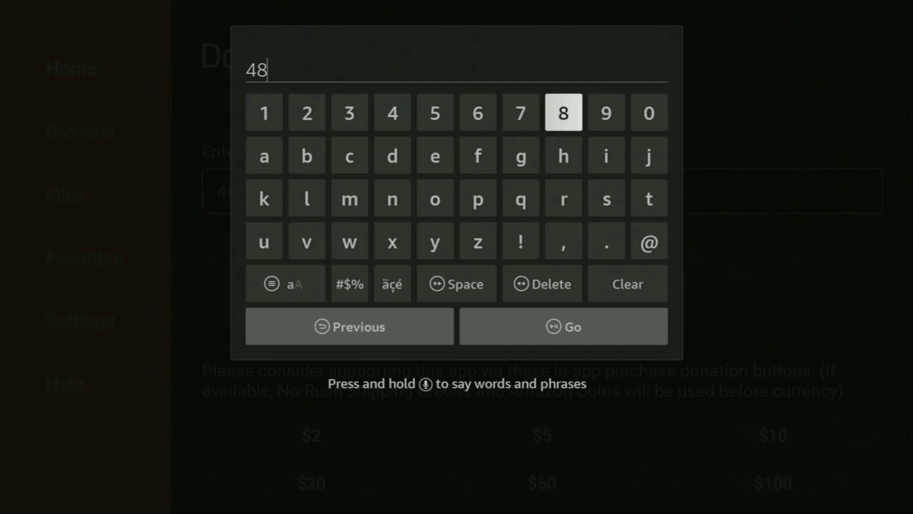
key(Left)
key(Left)
key(Left)
key(Left)
key(Left)
key(Return)
key(Right)
key(Right)
key(Right)
key(Right)
key(Right)
key(Right)
key(Return)
key(Right)
key(Right)
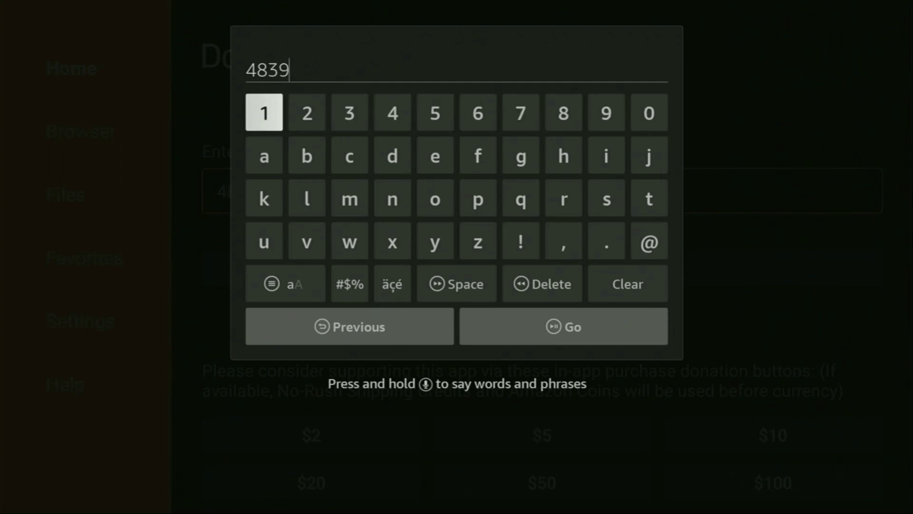
key(Right)
key(Return)
key(Right)
key(Right)
key(Right)
key(Right)
key(Right)
key(Right)
key(Left)
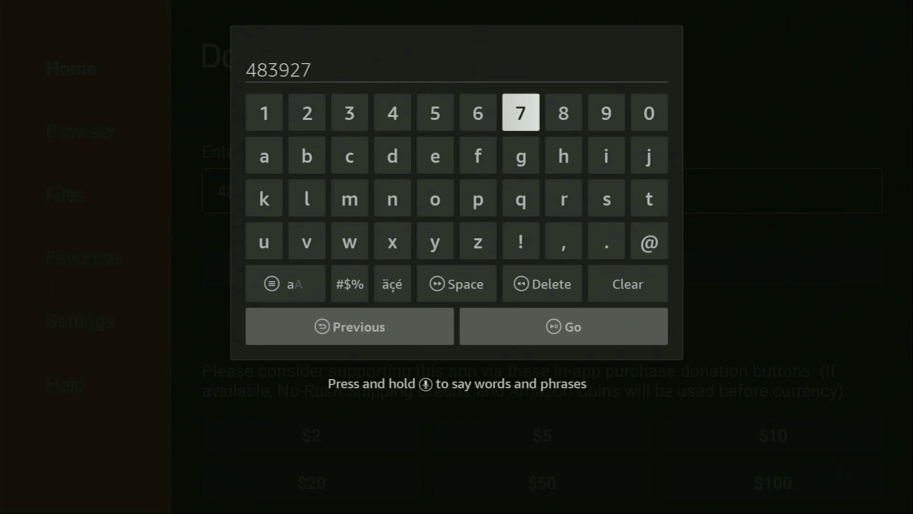
key(Down)
key(Down)
key(Down)
key(Down)
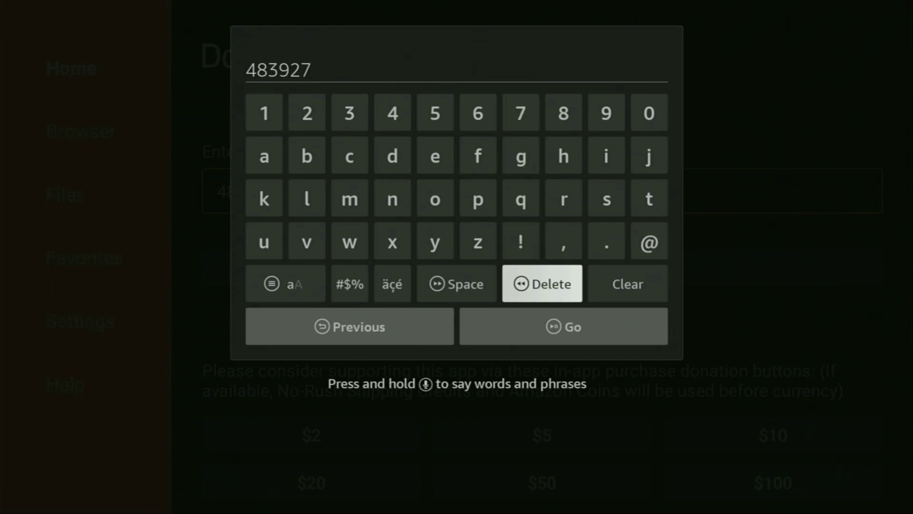
key(Return)
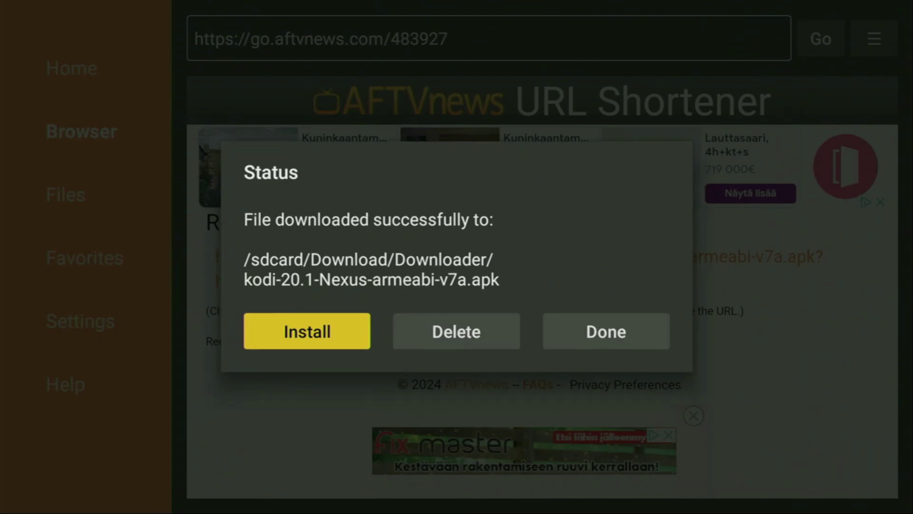
Step: Install the kodi-20.1-Nexus APK, choose Done, then delete the APK and confirm
key(Return)
key(Return)
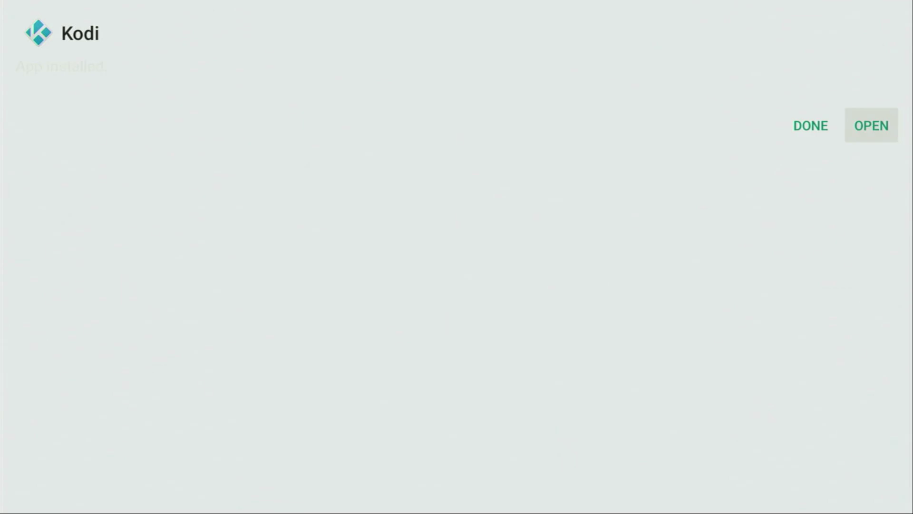
key(Left)
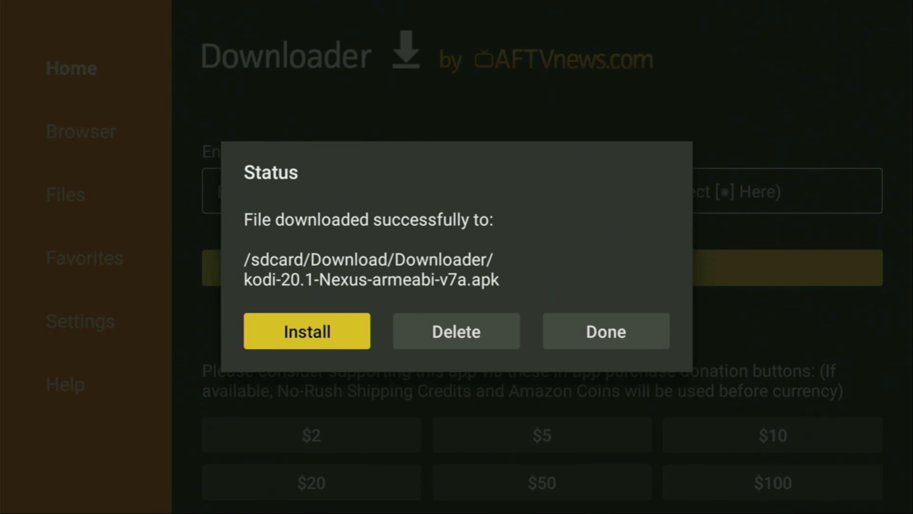
key(Right)
key(Return)
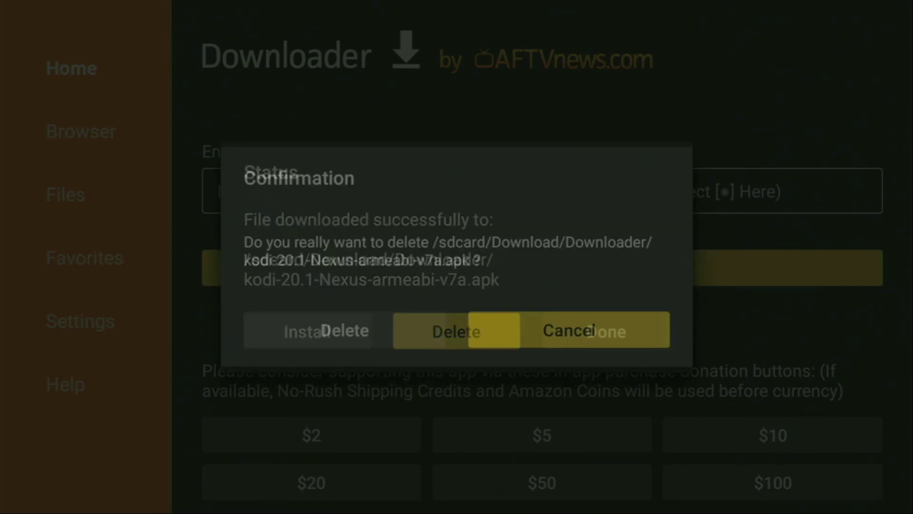
key(Return)
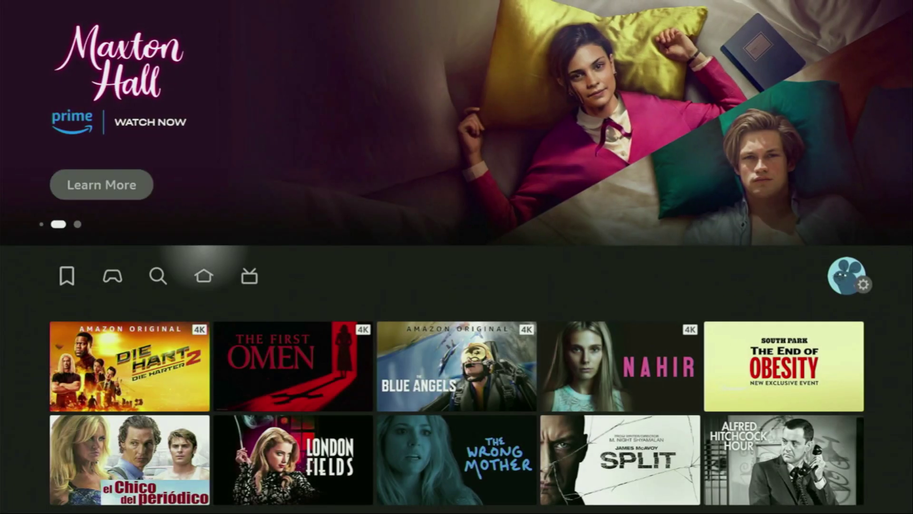
Step: Highlight Kodi in the apps grid and apply its 'Move to front' option
key(Left)
key(Left)
key(Left)
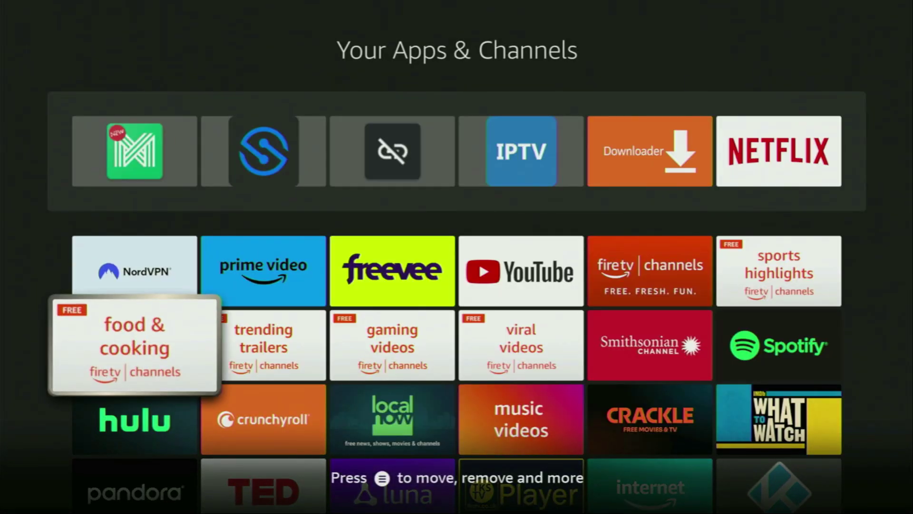
key(Down)
key(Down)
key(Right)
key(Right)
key(Right)
key(Right)
key(Right)
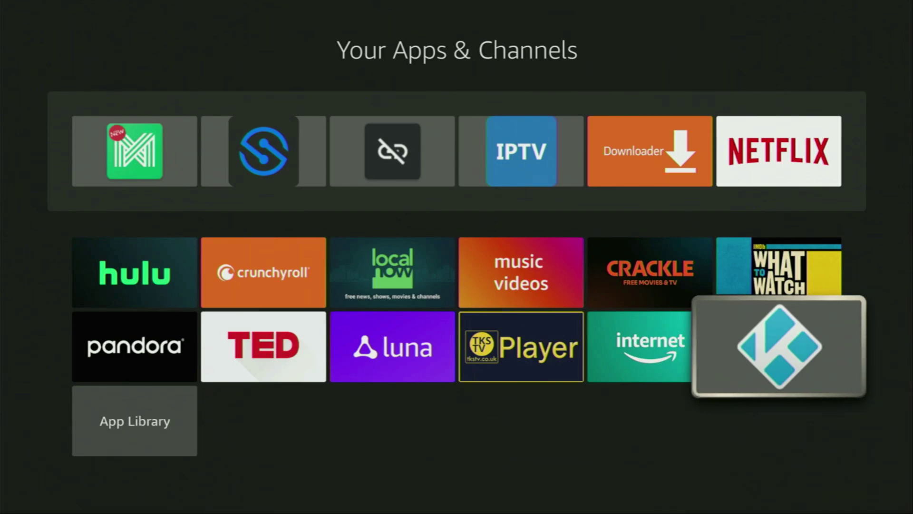
key(Menu)
key(Down)
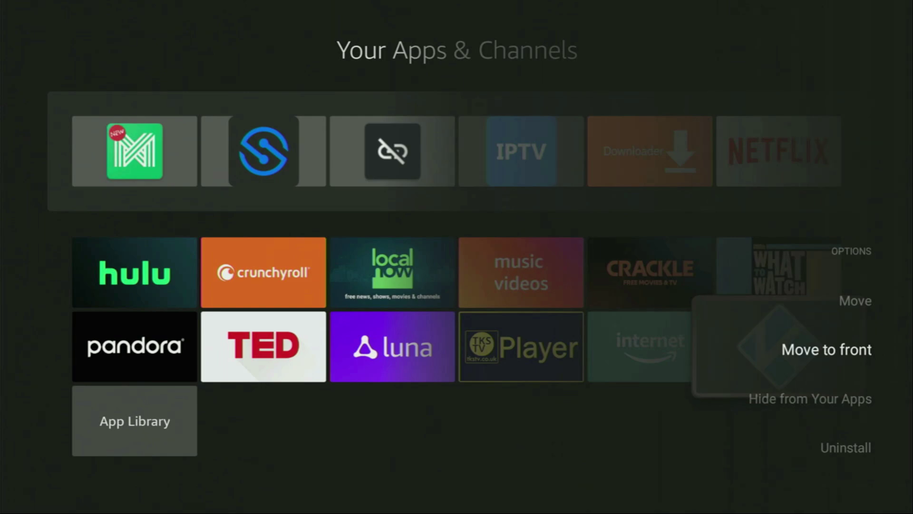
key(Return)
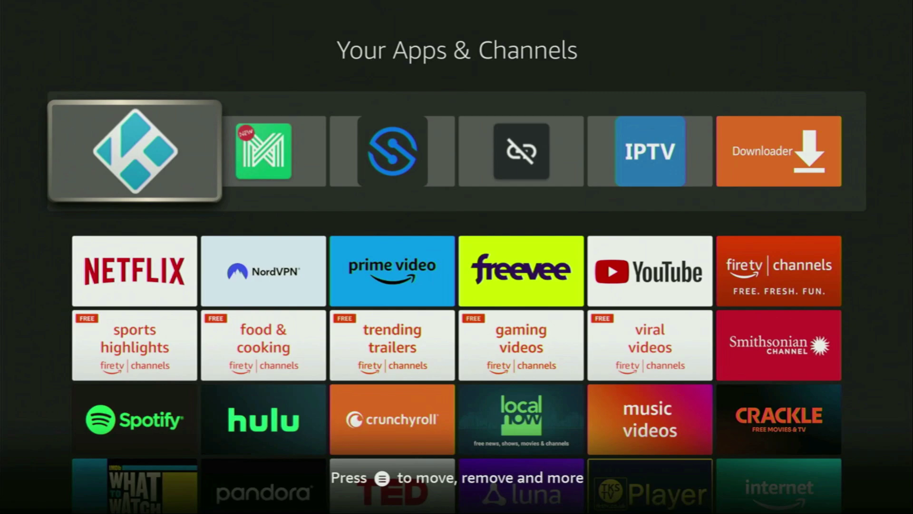
key(Right)
key(Right)
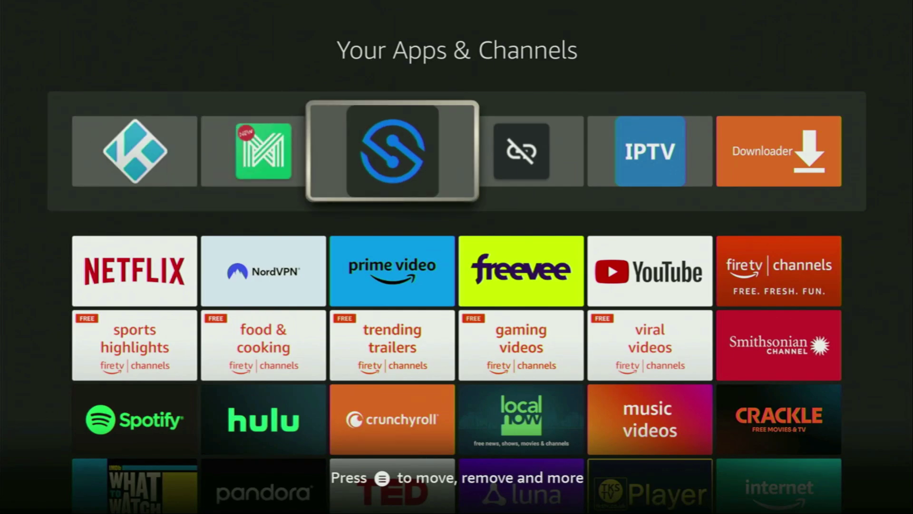
Step: Launch Downloader and start entering short code 545293 on its keypad
key(Right)
key(Right)
key(Right)
key(Return)
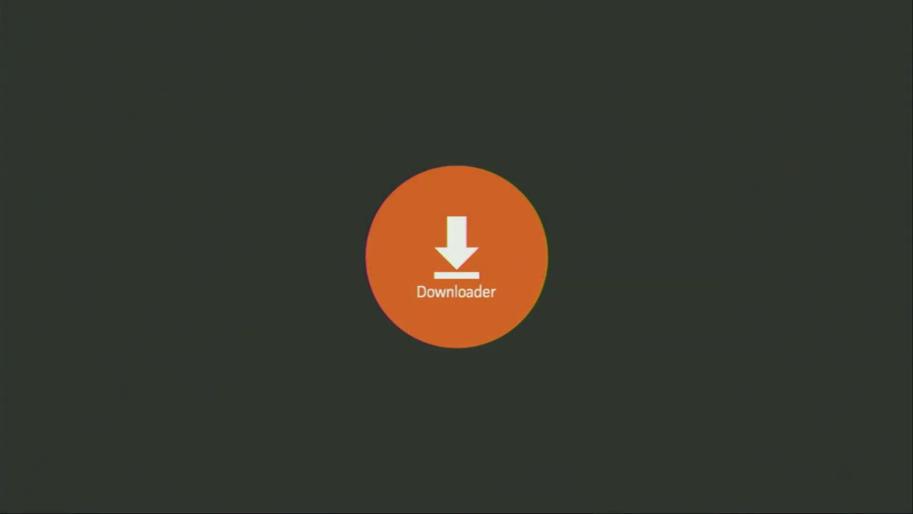
key(Return)
key(Up)
key(Right)
key(Right)
key(Right)
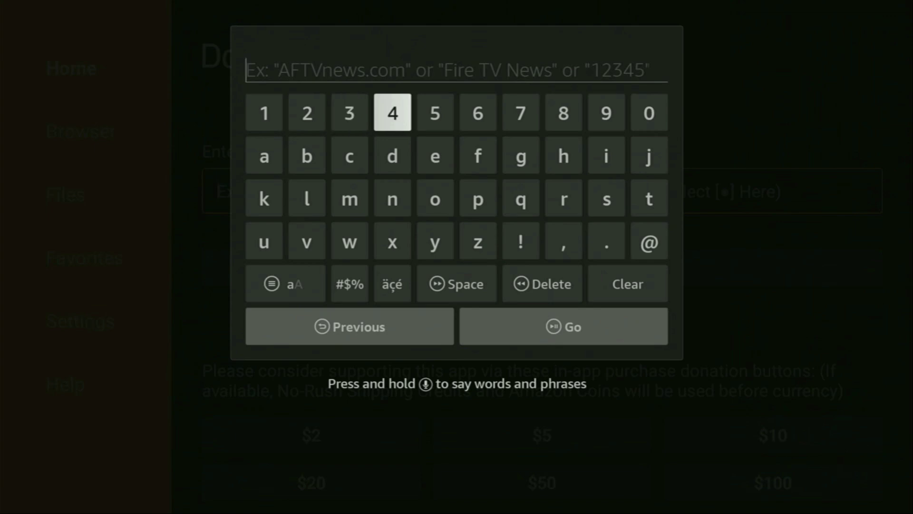
Step: Finish and submit code 545293, then install the downloaded AptoideTV-5.1.2.apk
key(Right)
key(Return)
key(Left)
key(Return)
key(Right)
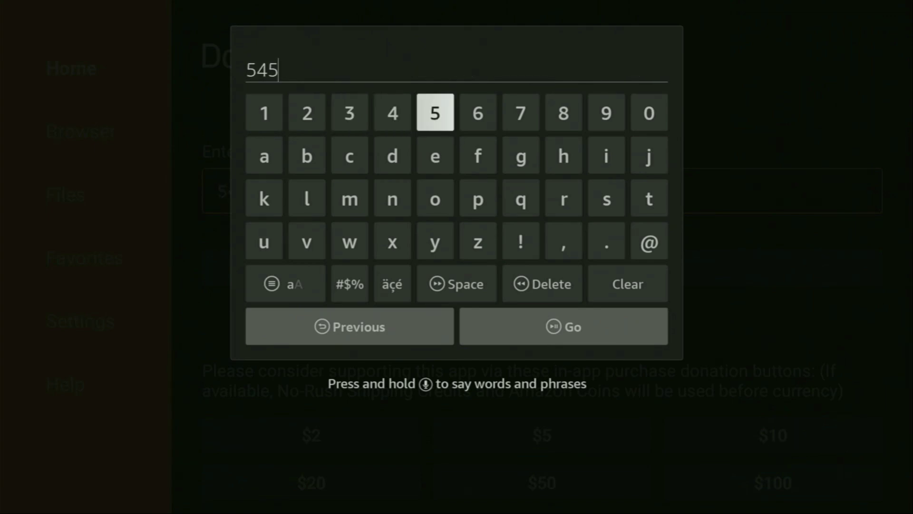
key(Left)
key(Left)
key(Left)
key(Return)
key(Right)
key(Right)
key(Right)
key(Right)
key(Right)
key(Right)
key(Right)
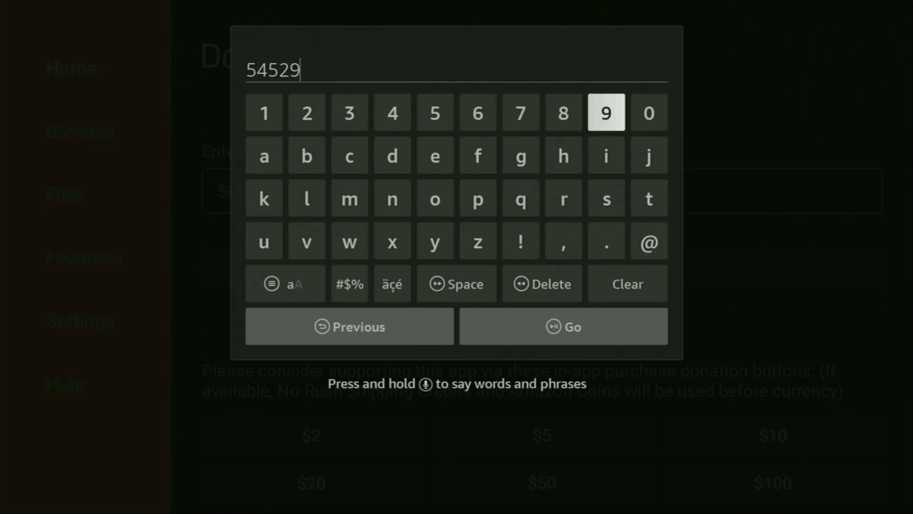
key(Left)
key(Left)
key(Left)
key(Left)
key(Left)
key(Left)
key(Return)
key(Down)
key(Down)
key(Down)
key(Down)
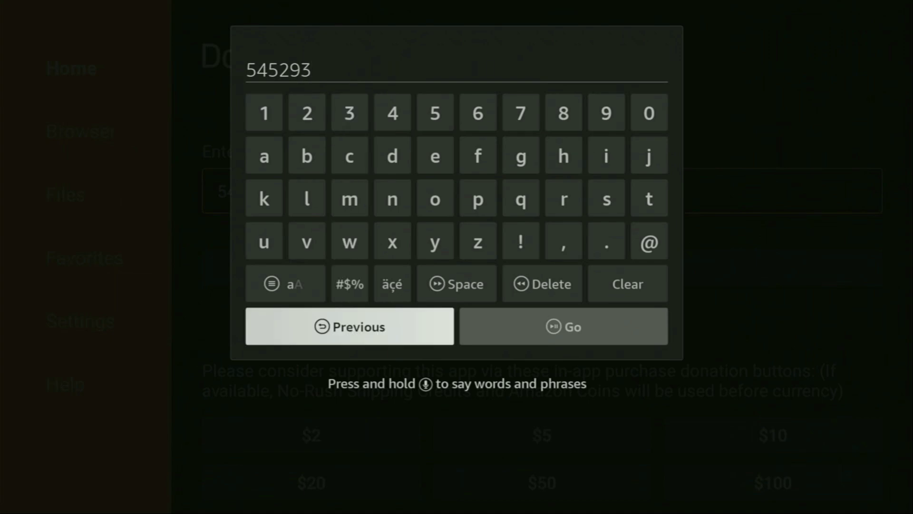
key(Right)
key(Return)
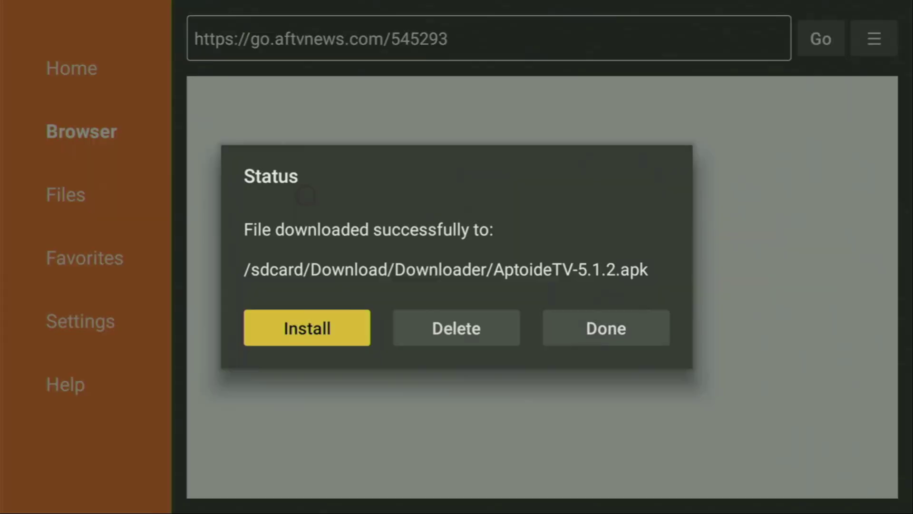
Step: Delete the Aptoide TV APK, then select Aptoide TV in Your Apps & Channels
key(Right)
key(Return)
key(Return)
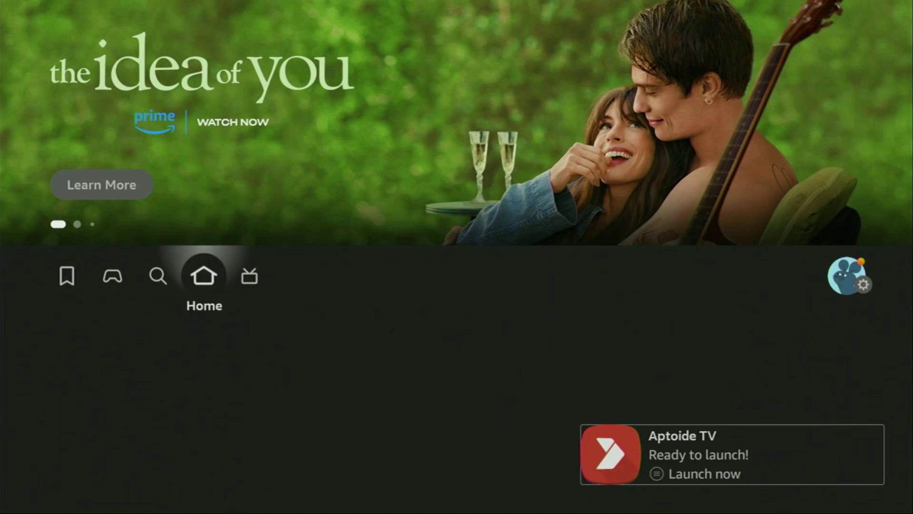
key(Right)
key(Right)
key(Right)
key(Right)
key(Right)
key(Right)
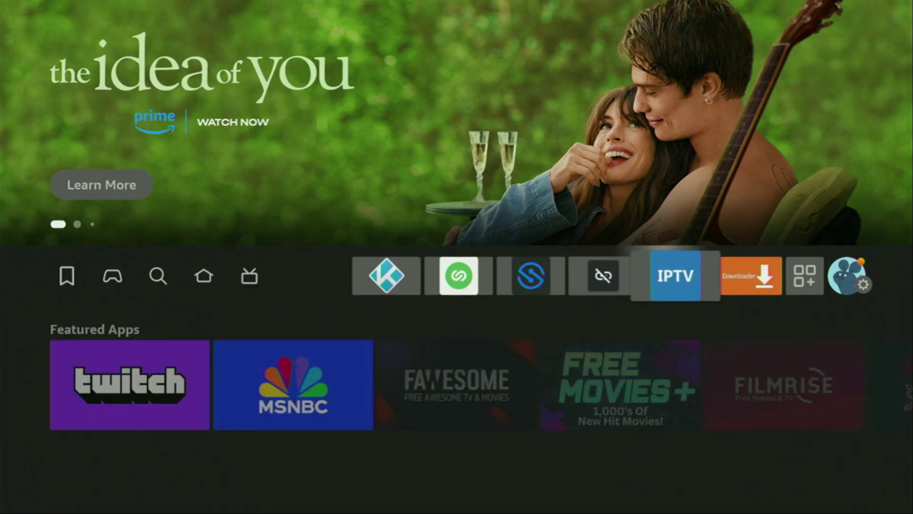
key(Right)
key(Right)
key(Return)
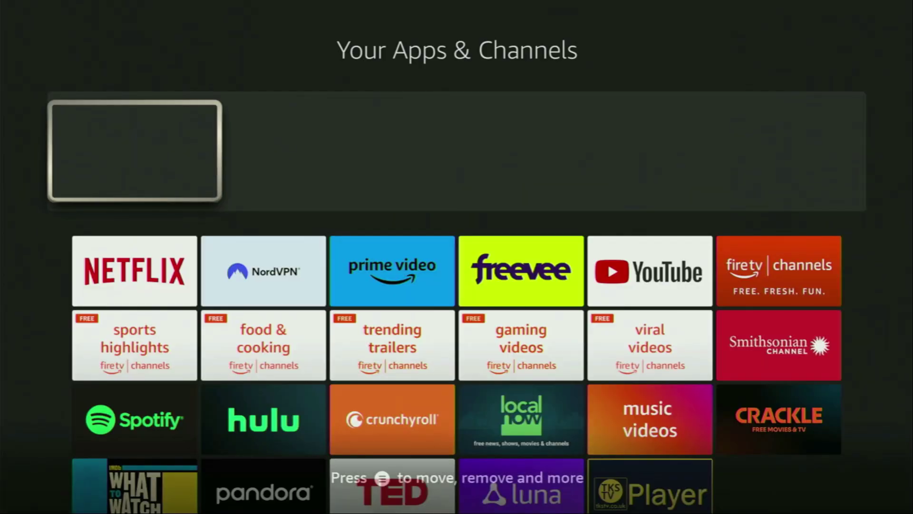
key(Down)
key(Down)
key(Down)
key(Down)
key(Down)
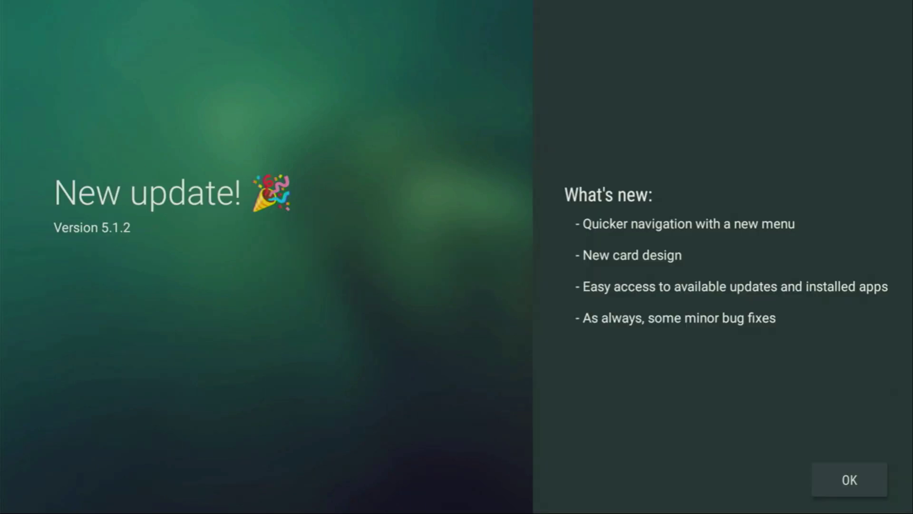
Step: Dismiss the Aptoide TV 5.1.2 update notes and allow access to device files
key(Return)
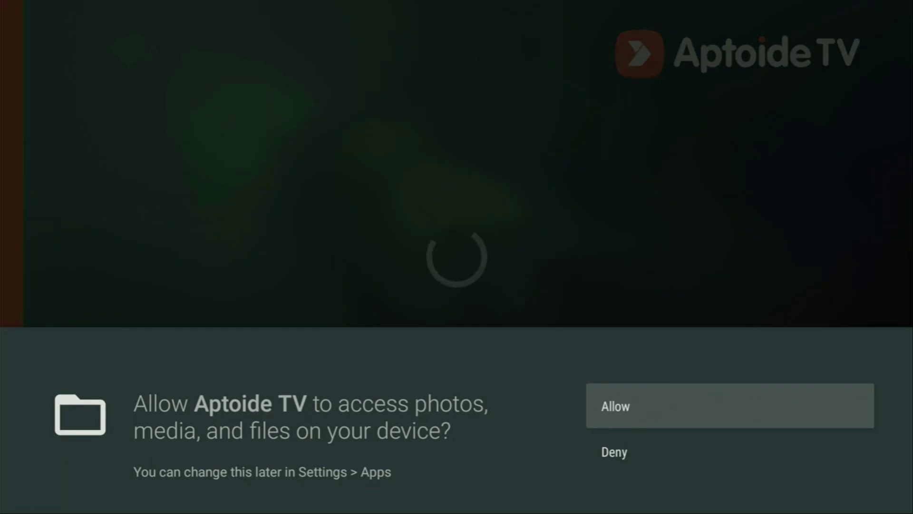
key(Return)
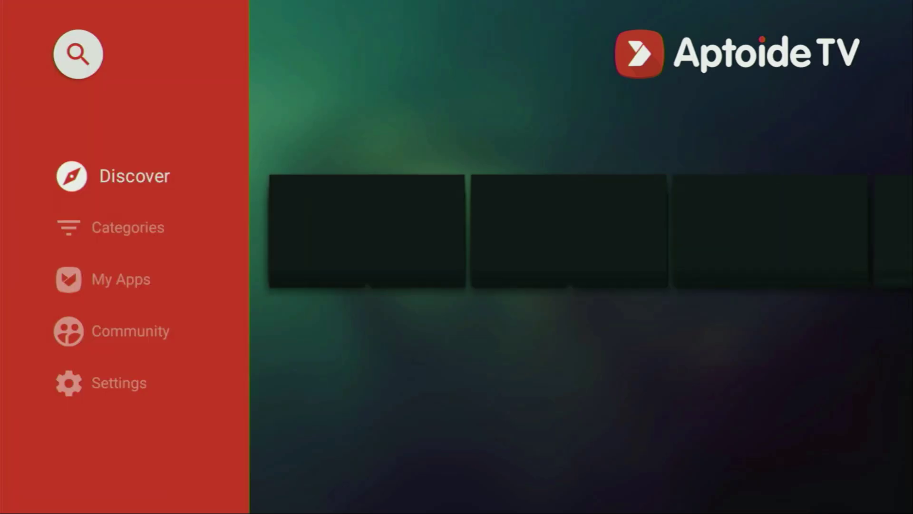
key(Right)
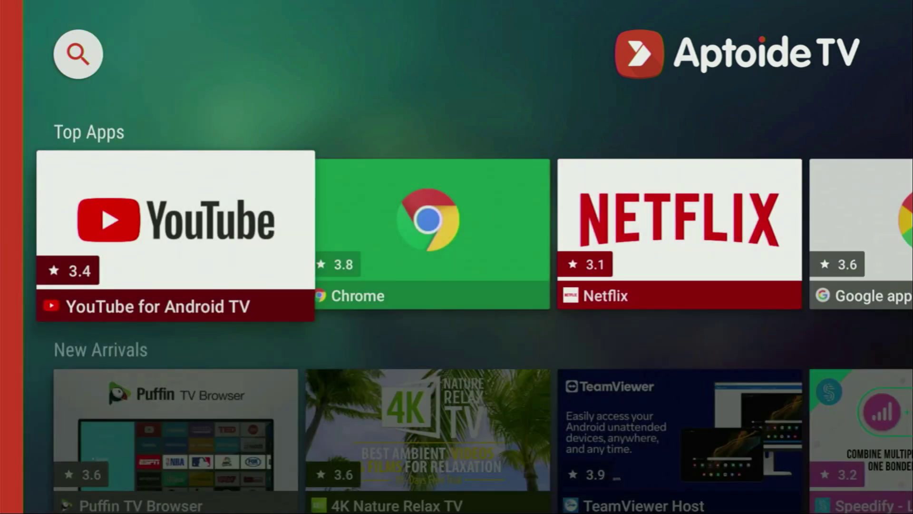
Step: Browse Top Apps past Netflix, TikTok and Downloader, then drop to the Applications categories
key(Right)
key(Right)
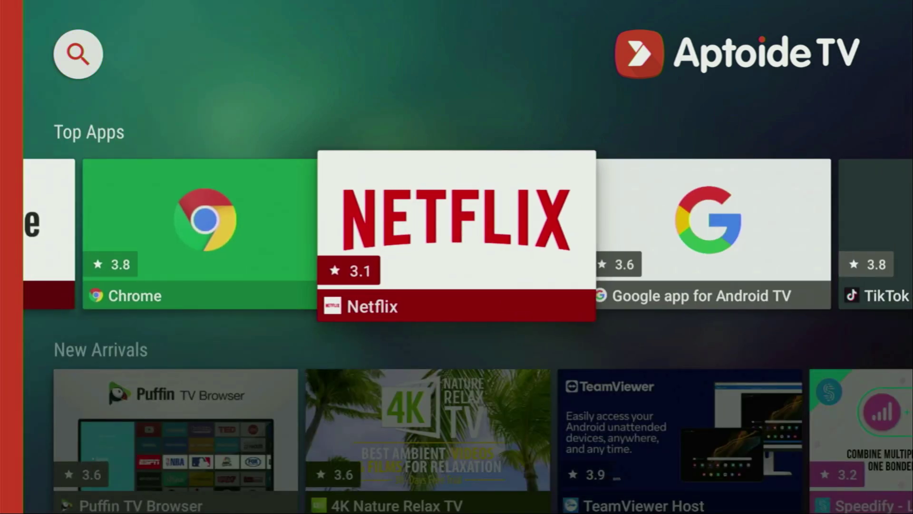
key(Right)
key(Left)
key(Left)
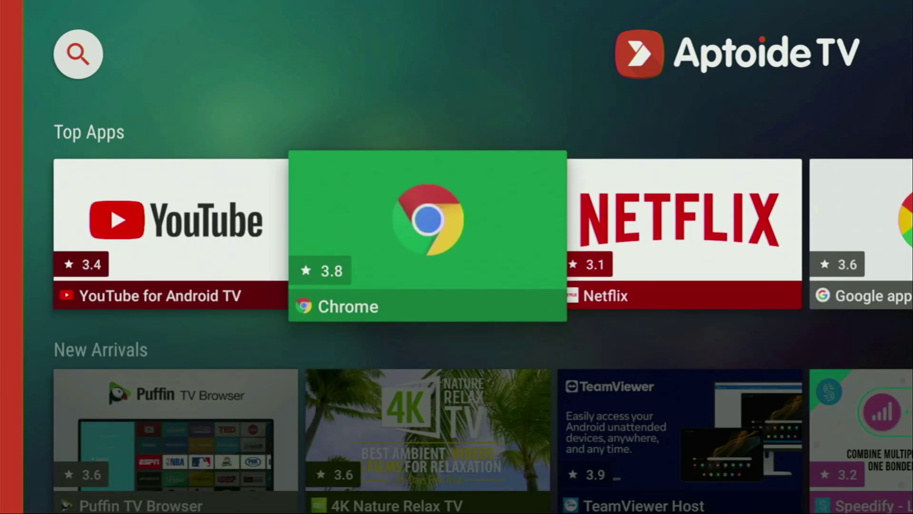
key(Right)
key(Right)
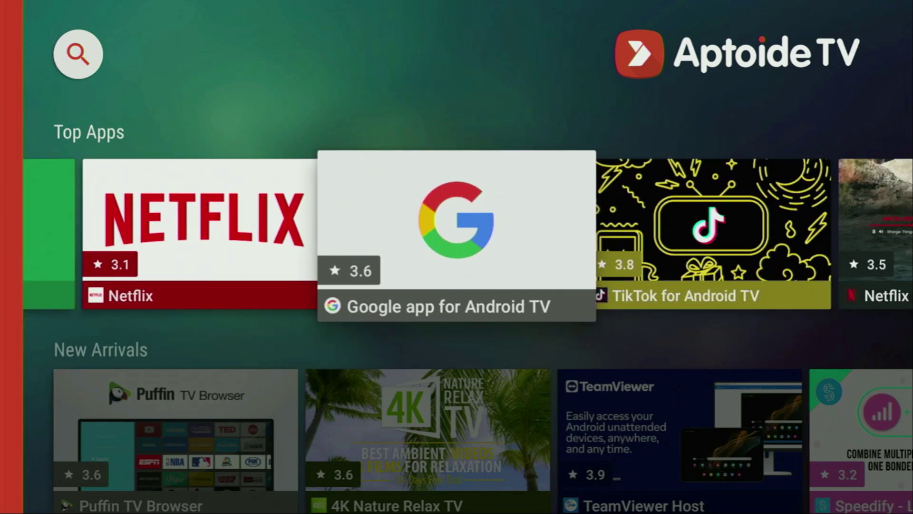
key(Right)
key(Right)
key(Right)
key(Right)
key(Right)
key(Right)
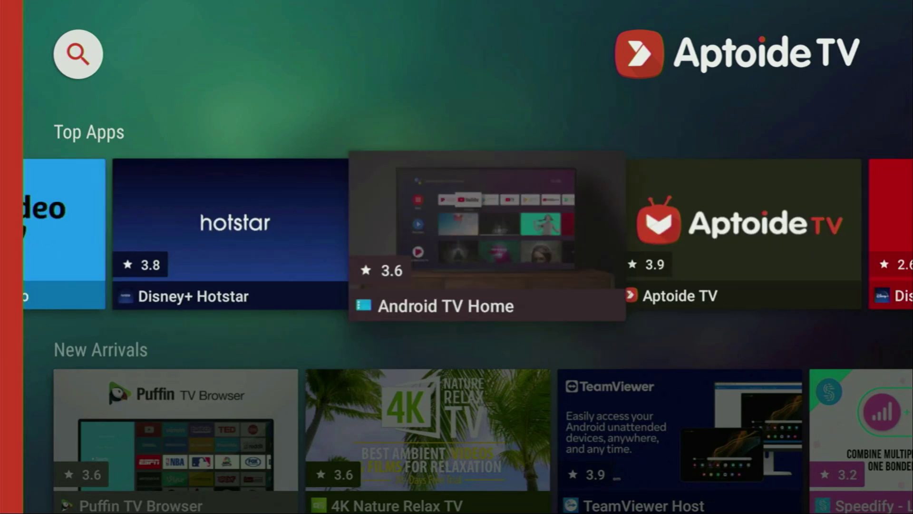
key(Right)
key(Right)
key(Right)
key(Right)
key(Right)
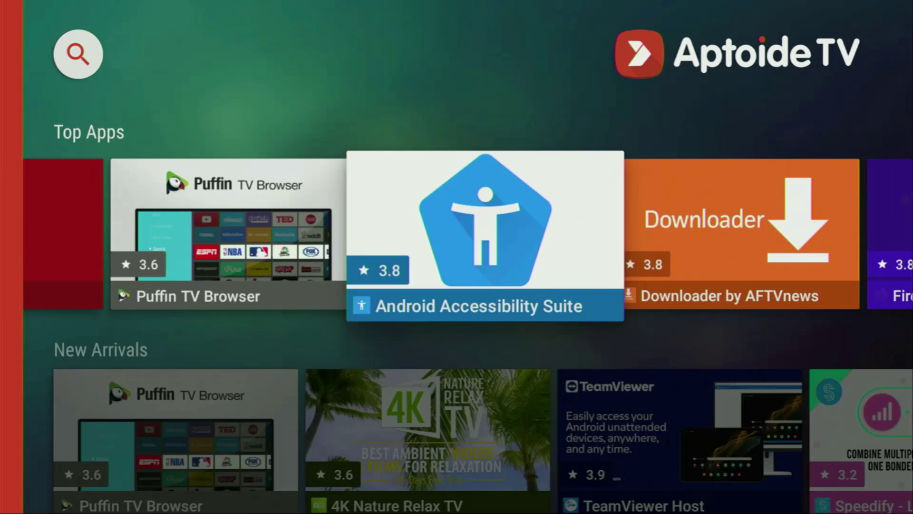
key(Right)
key(Right)
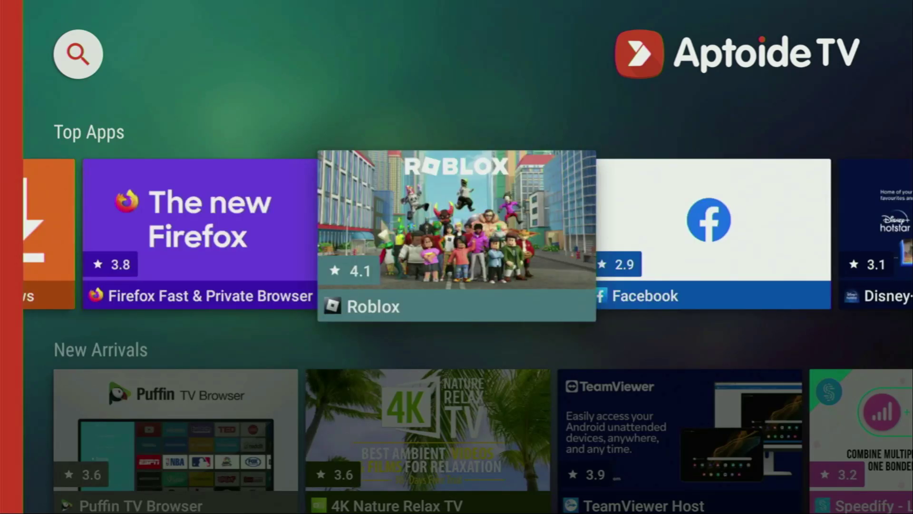
key(Down)
key(Down)
key(Down)
key(Down)
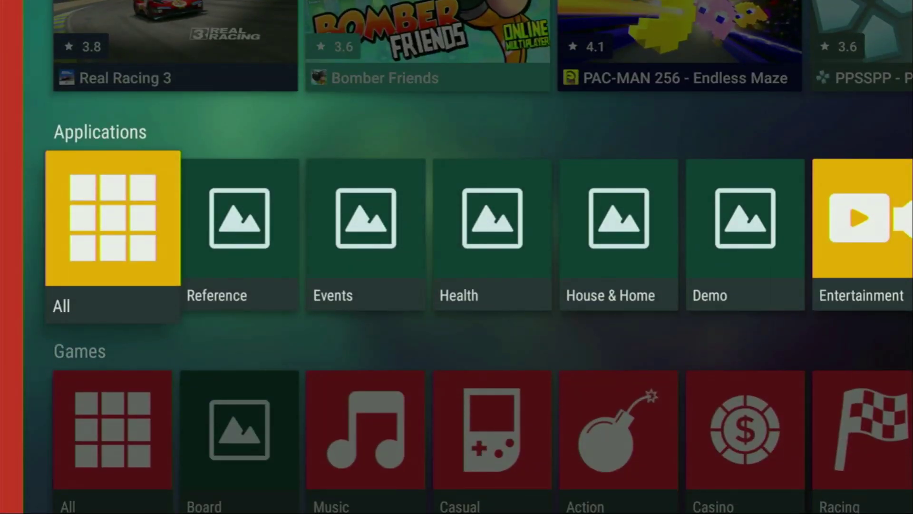
Step: Scroll past the Shopping, Social and Music & Audio categories and open Sports
key(Right)
key(Right)
key(Right)
key(Right)
key(Right)
key(Right)
key(Right)
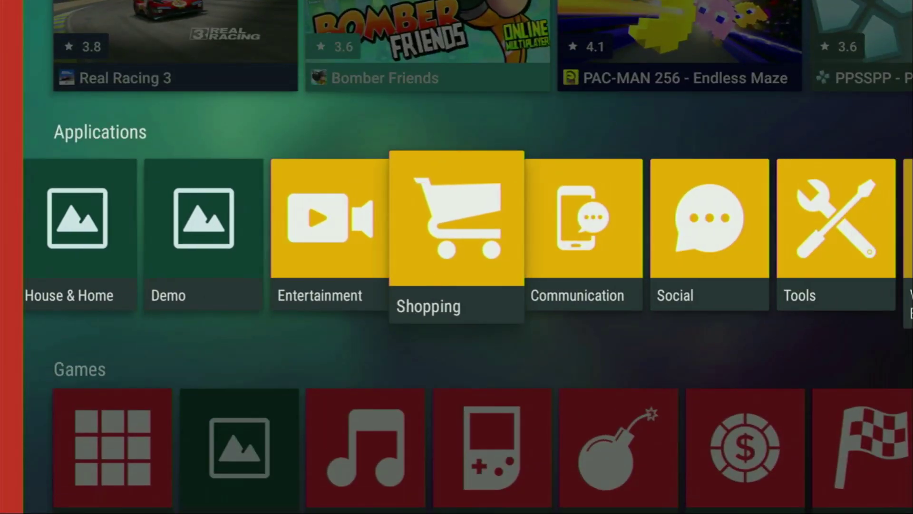
key(Right)
key(Right)
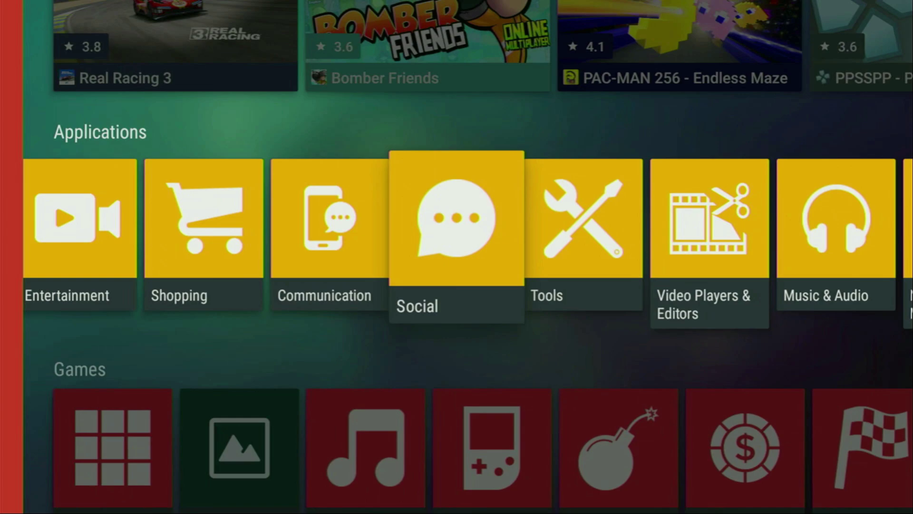
key(Right)
key(Right)
key(Right)
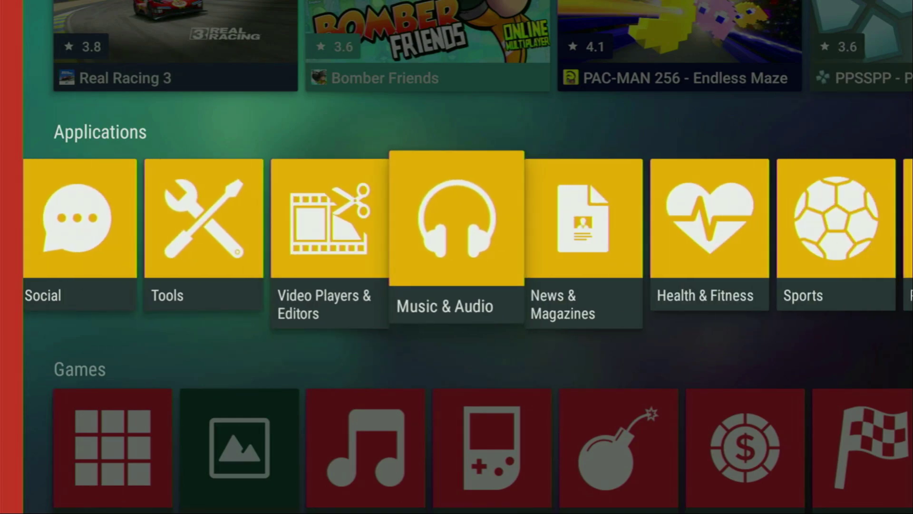
key(Right)
key(Right)
key(Right)
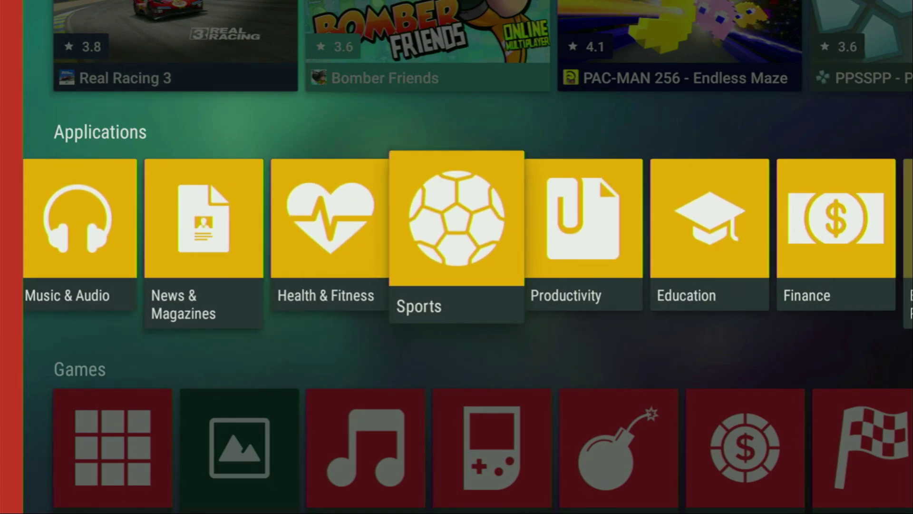
key(Return)
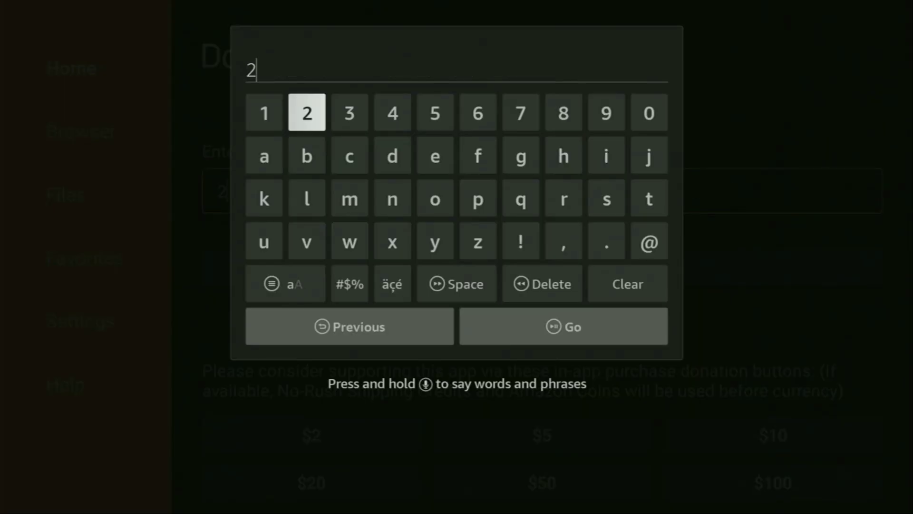
Step: Enter short code 21254 in Downloader and submit it to load the APKTime page
key(Left)
key(Return)
key(Right)
key(Return)
key(Right)
key(Right)
key(Right)
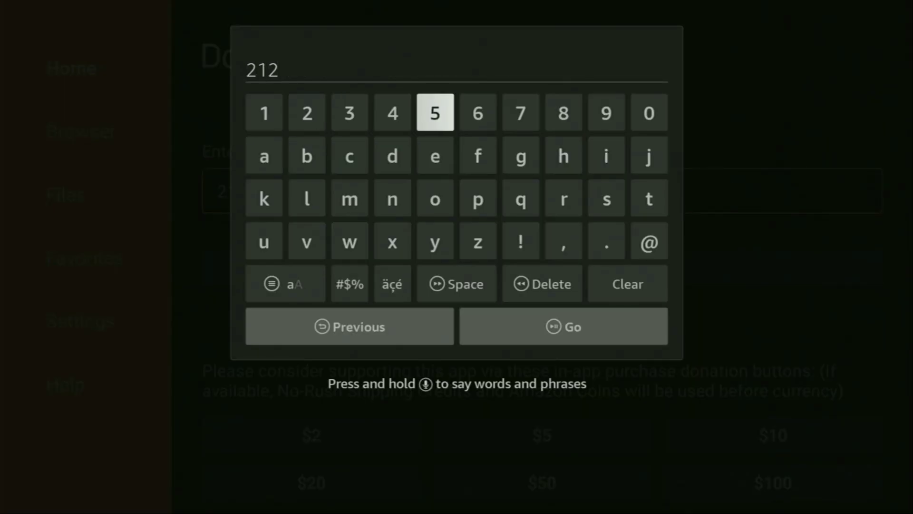
key(Return)
key(Left)
key(Return)
key(Down)
key(Down)
key(Down)
key(Down)
key(Down)
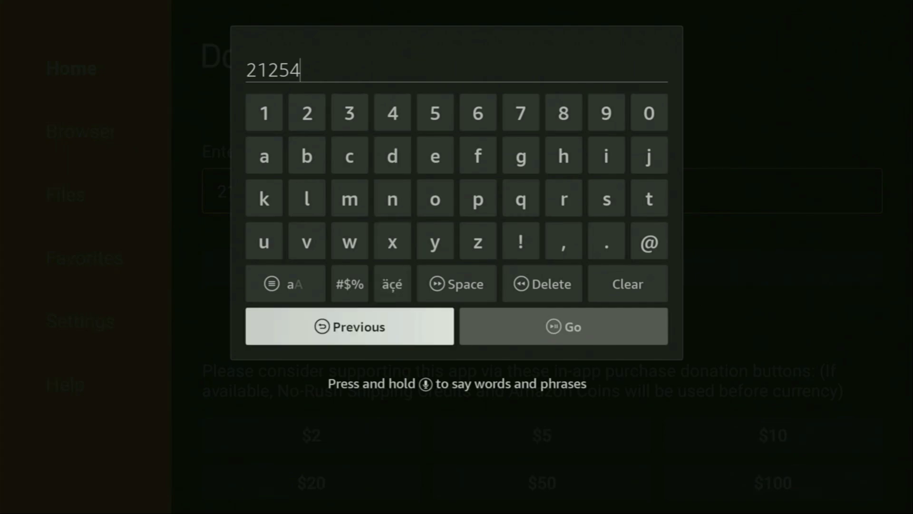
key(Right)
key(Return)
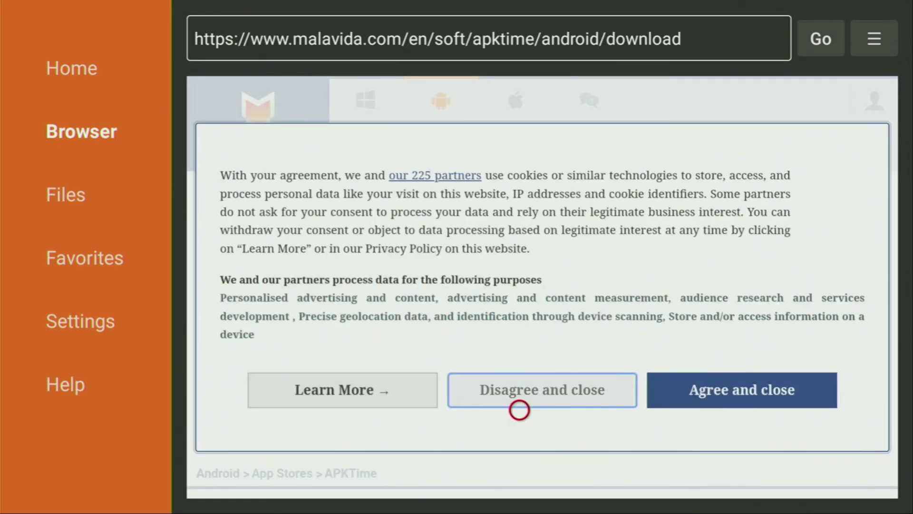
Step: Decline the cookie notice and scroll down the Malavida page to the APKTime download
click(519, 408)
scroll(519, 479, down, 5)
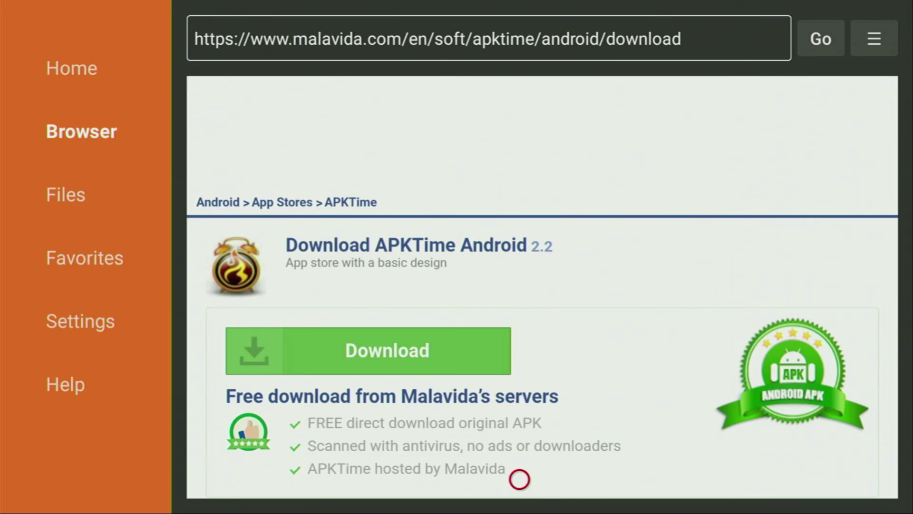
scroll(519, 479, down, 3)
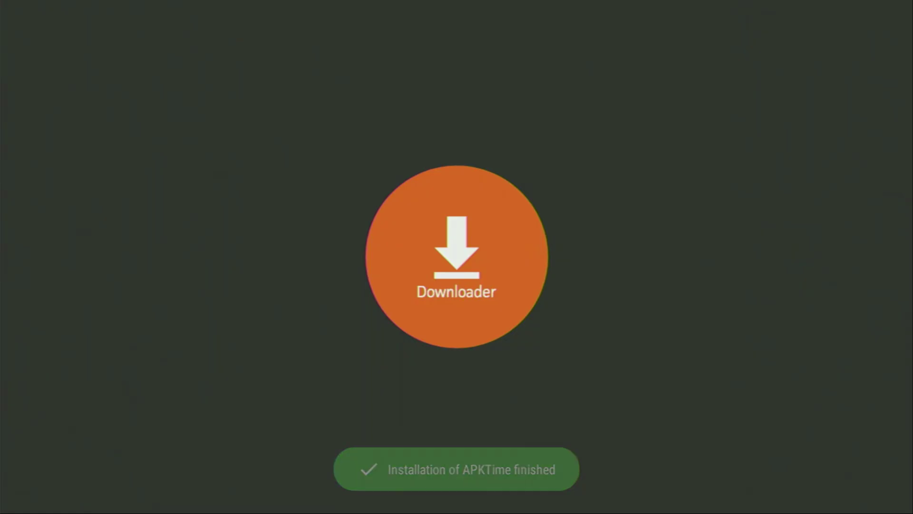
Step: Delete the APKTime installer file and return to the Fire TV home screen
key(Right)
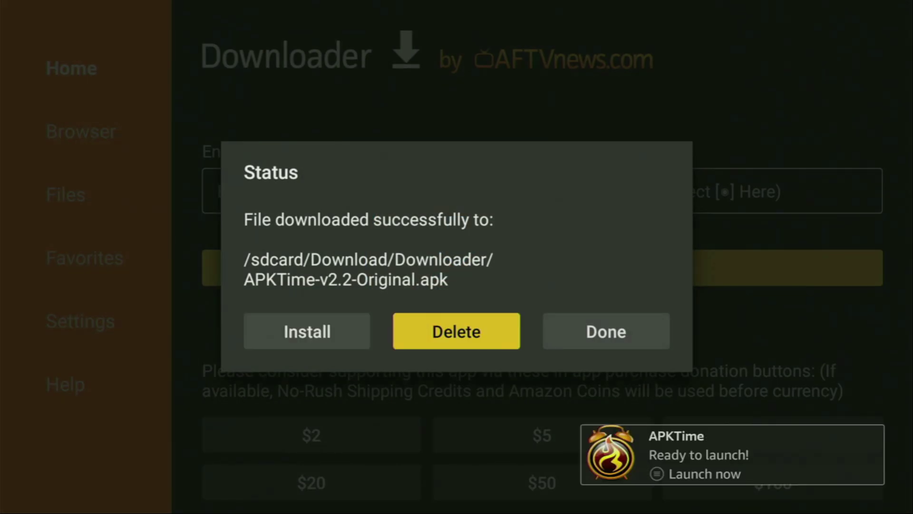
key(Return)
key(Return)
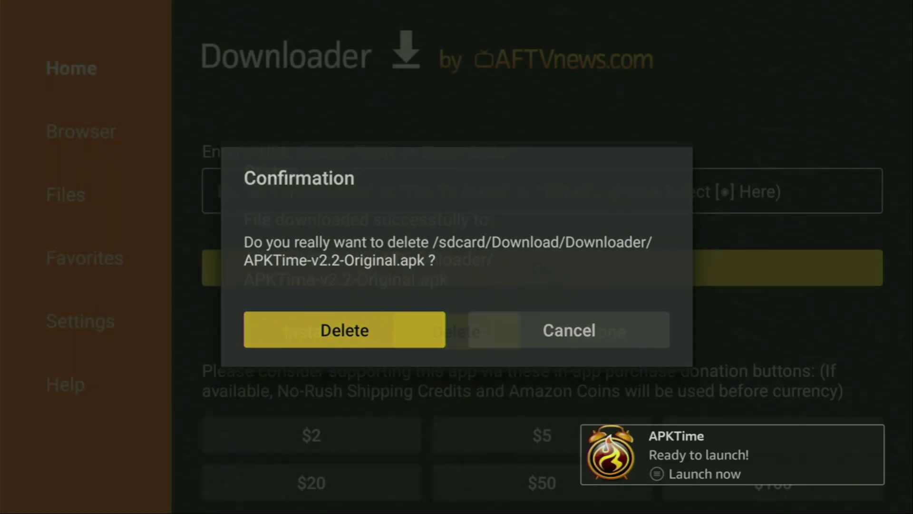
key(Home)
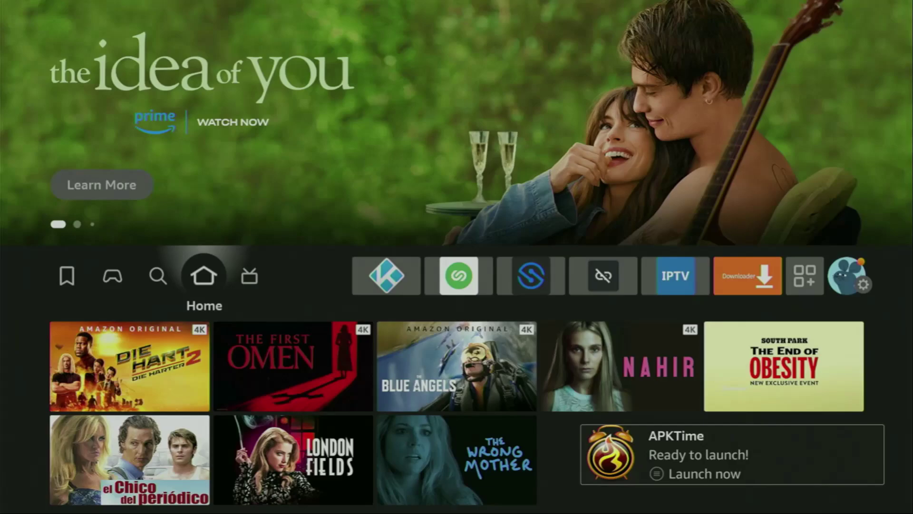
Step: Open the newly installed APKTime from the Your Apps & Channels list
key(Right)
key(Right)
key(Right)
key(Right)
key(Right)
key(Right)
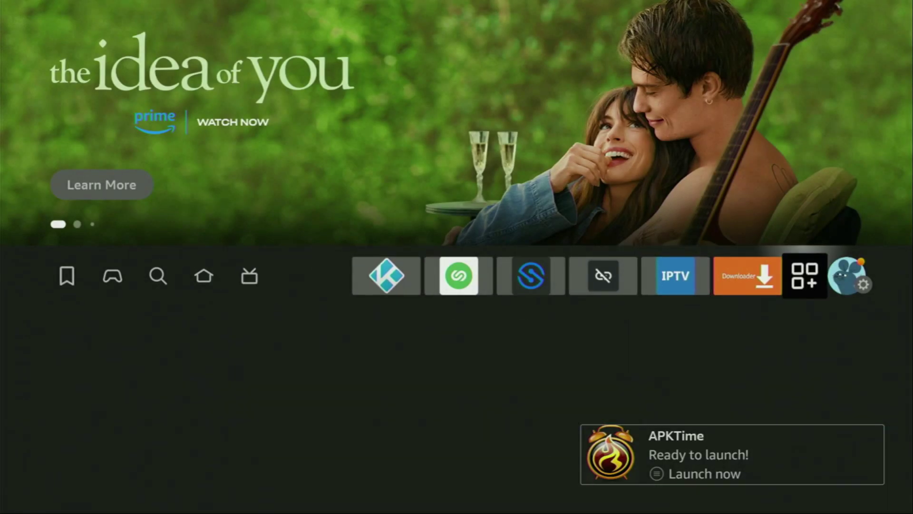
key(Return)
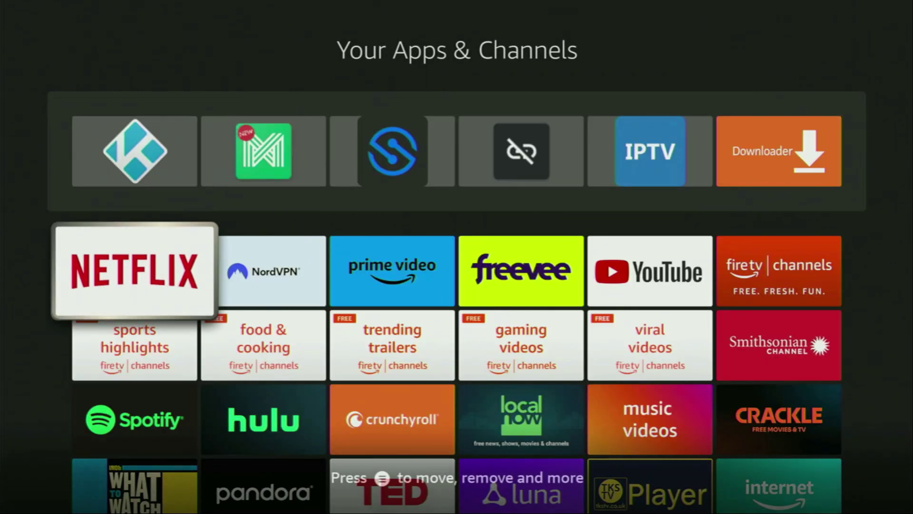
key(Down)
key(Down)
key(Down)
key(Down)
key(Right)
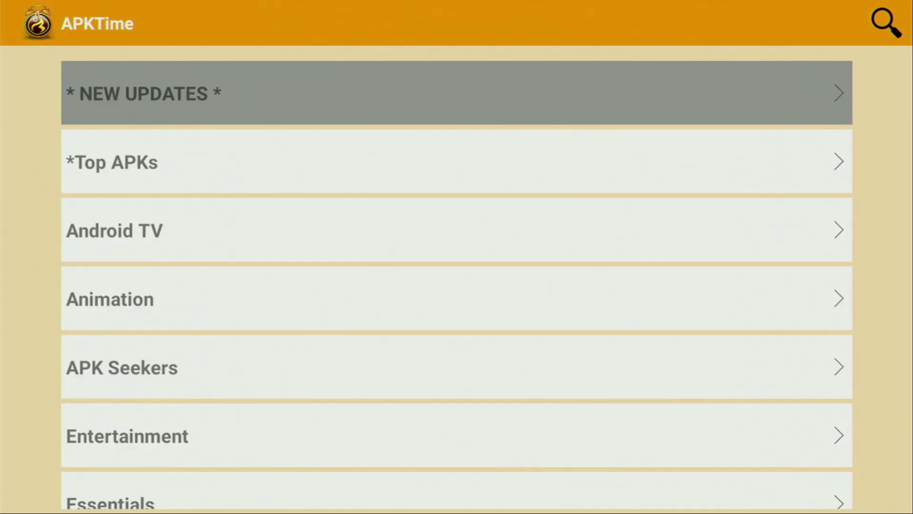
Step: Scroll the categories past Essentials, Free VPN, Gaming and Players n Browsers to Torrent Only, then back up
key(Down)
key(Down)
key(Down)
key(Down)
key(Down)
key(Down)
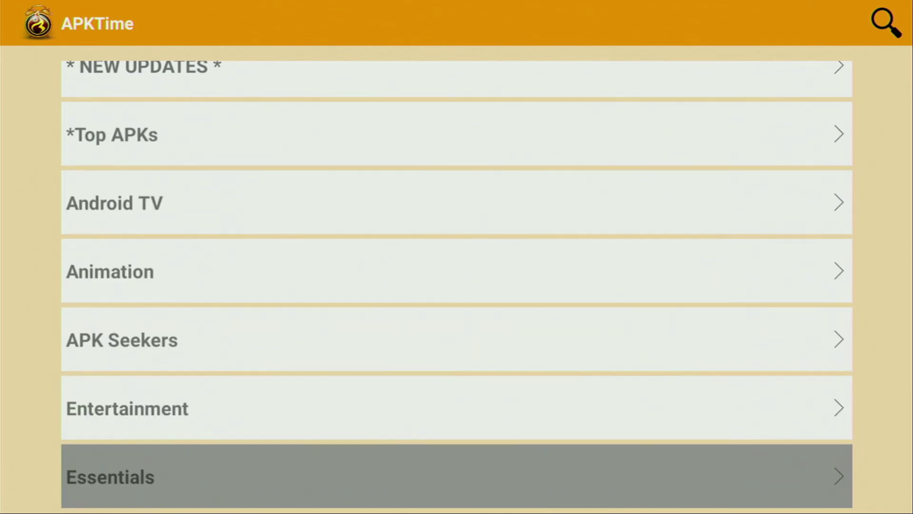
key(Up)
key(Down)
key(Down)
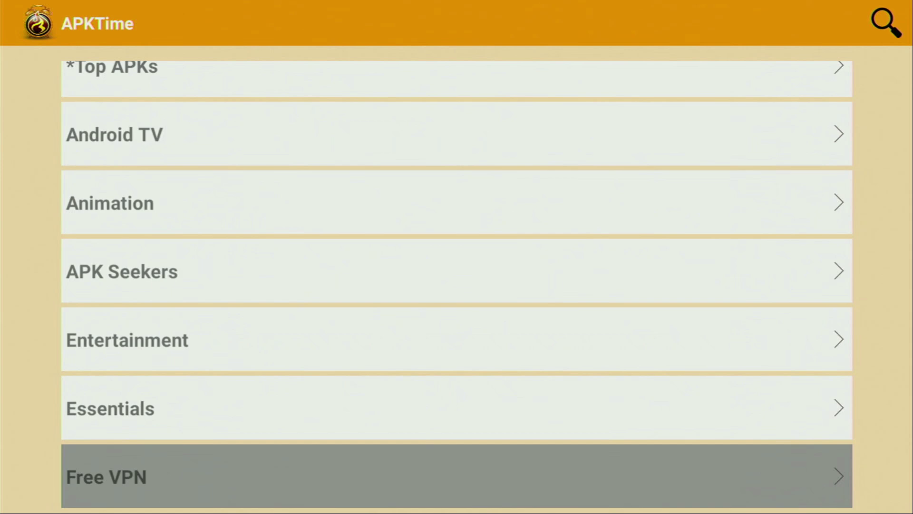
key(Down)
key(Down)
key(Down)
key(Down)
key(Down)
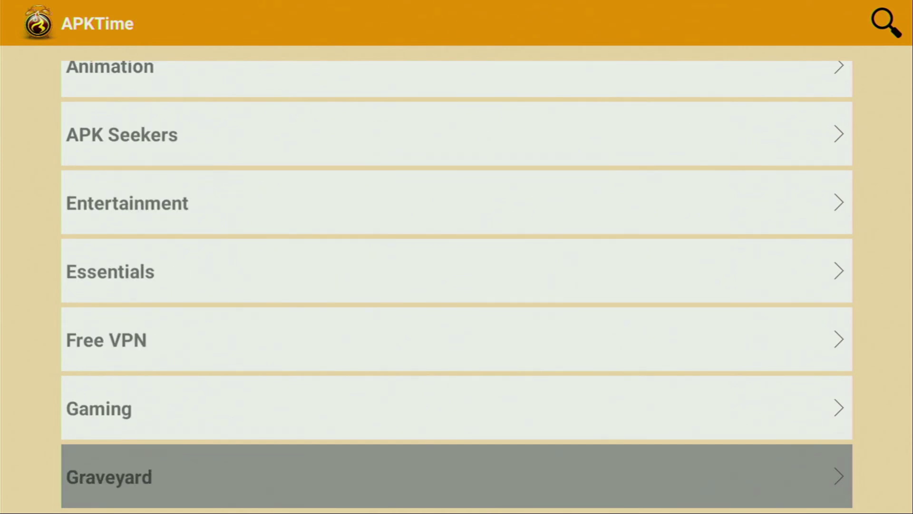
key(Down)
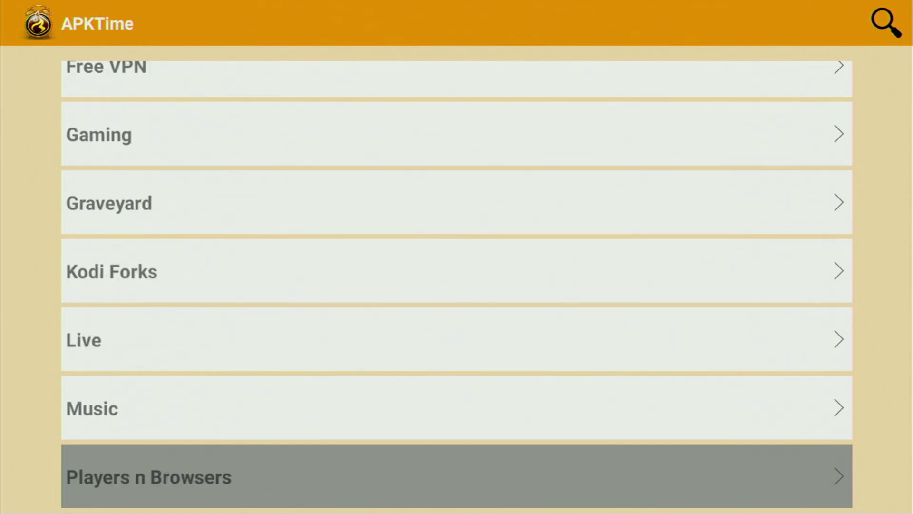
key(Down)
key(Down)
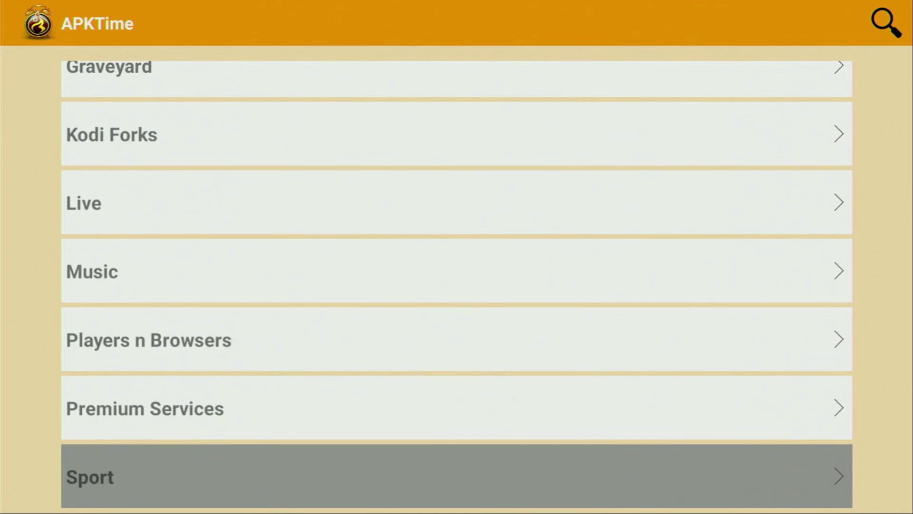
key(Down)
key(Down)
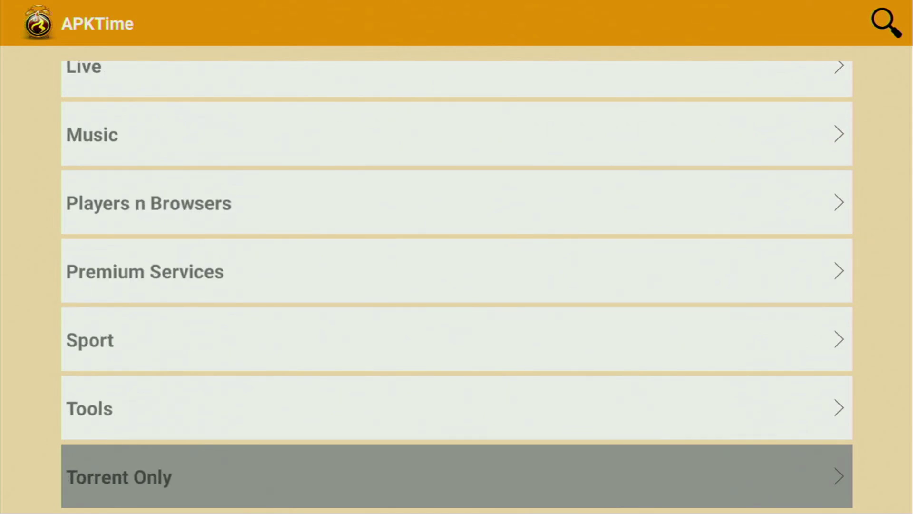
key(Down)
key(Down)
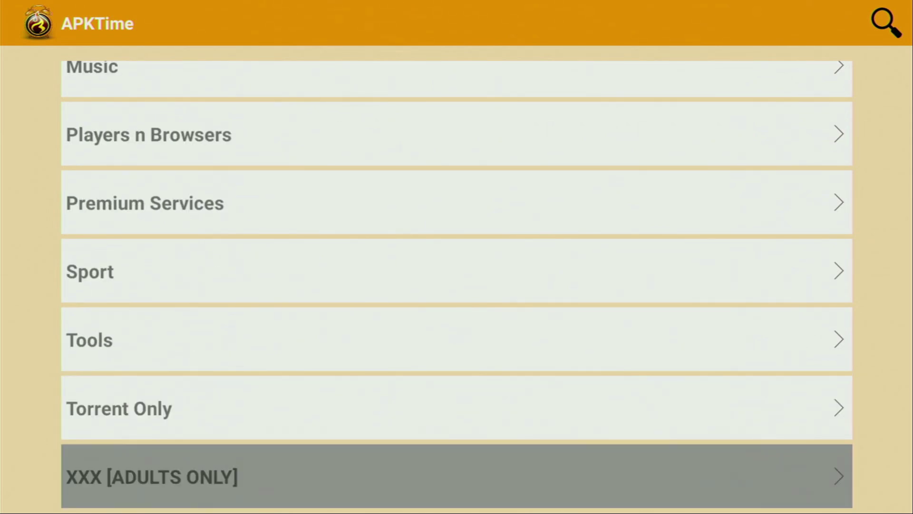
key(Up)
key(Up)
key(Up)
key(Up)
key(Up)
key(Up)
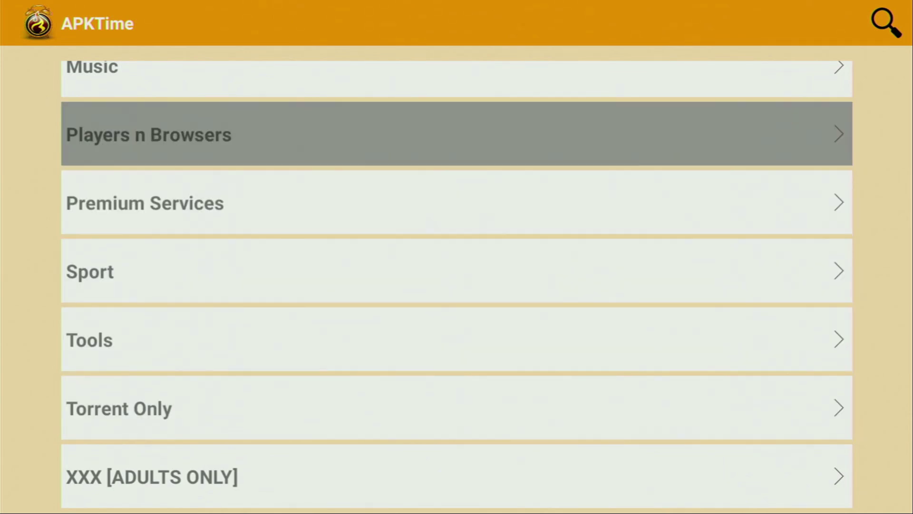
key(Up)
key(Up)
key(Up)
key(Up)
key(Up)
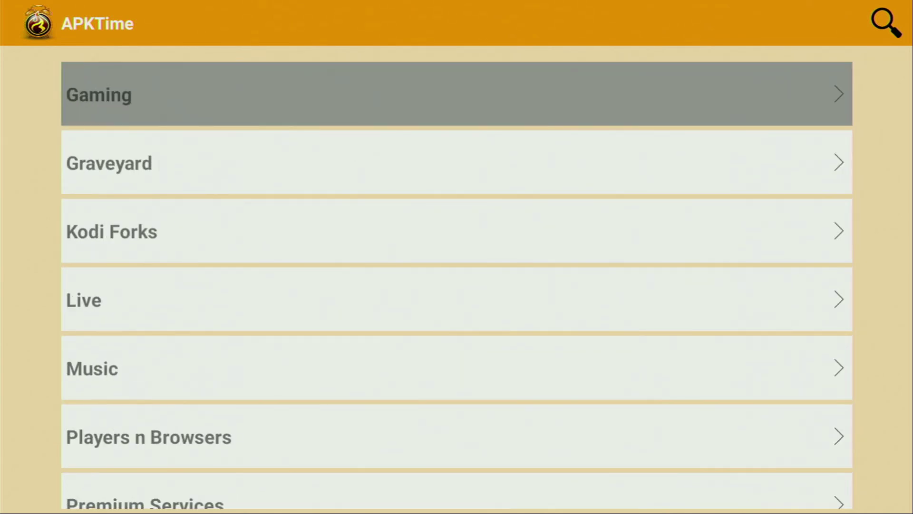
key(Up)
key(Up)
key(Up)
key(Up)
key(Up)
key(Up)
key(Up)
key(Up)
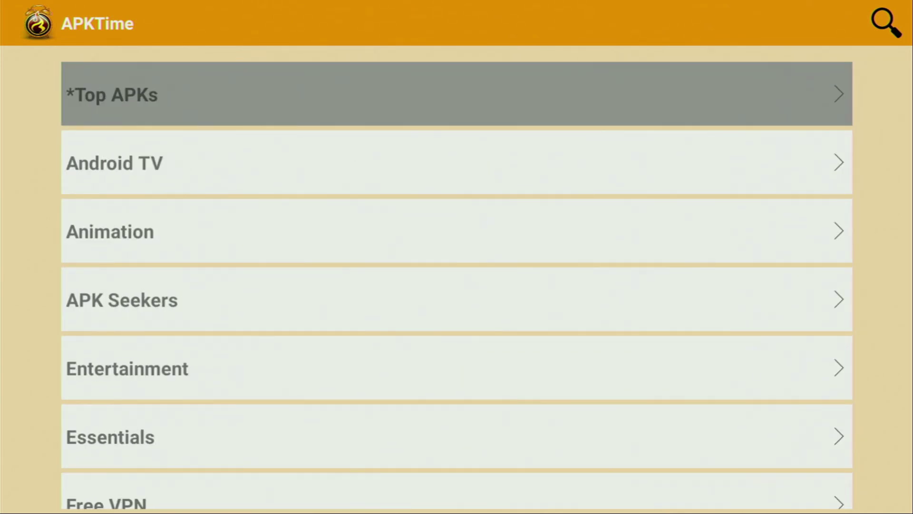
key(Down)
key(Down)
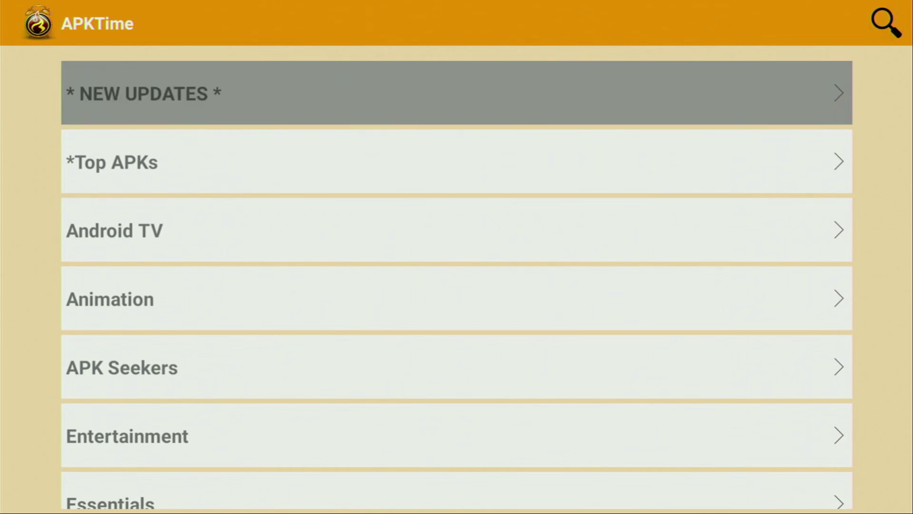
Step: Return to the Fire TV home, launch Downloader and open its code-entry keyboard
key(Home)
key(Right)
key(Right)
key(Right)
key(Right)
key(Right)
key(Right)
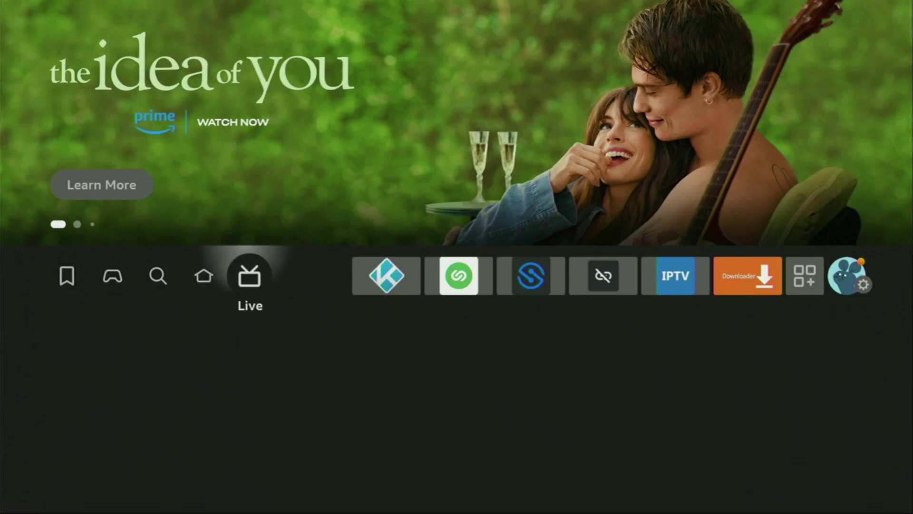
key(Right)
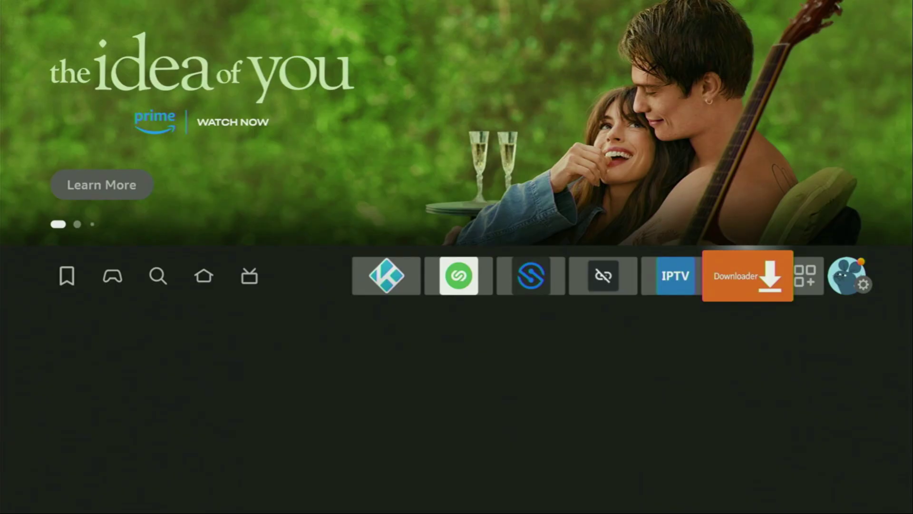
key(Return)
key(Return)
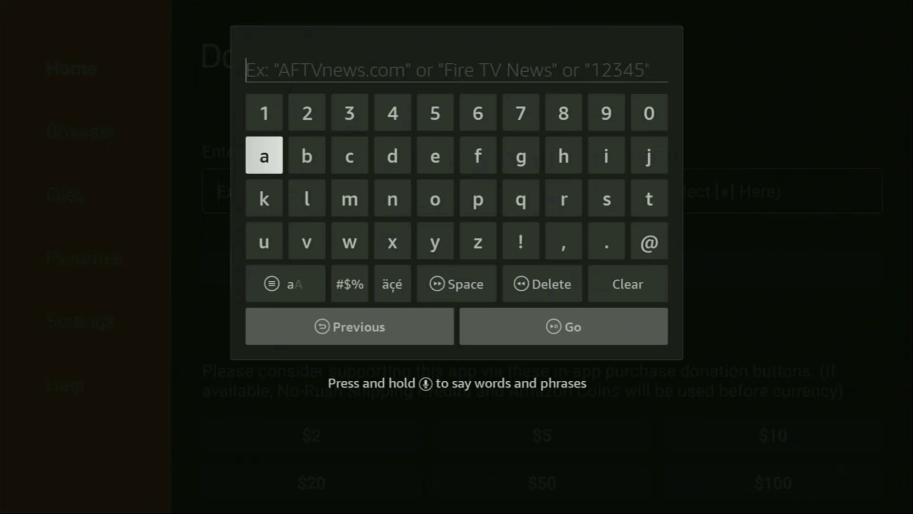
key(Up)
key(Right)
key(Right)
key(Right)
Step: Type short code 78522 and submit it to download smarters.apk
key(Right)
key(Right)
key(Right)
key(Return)
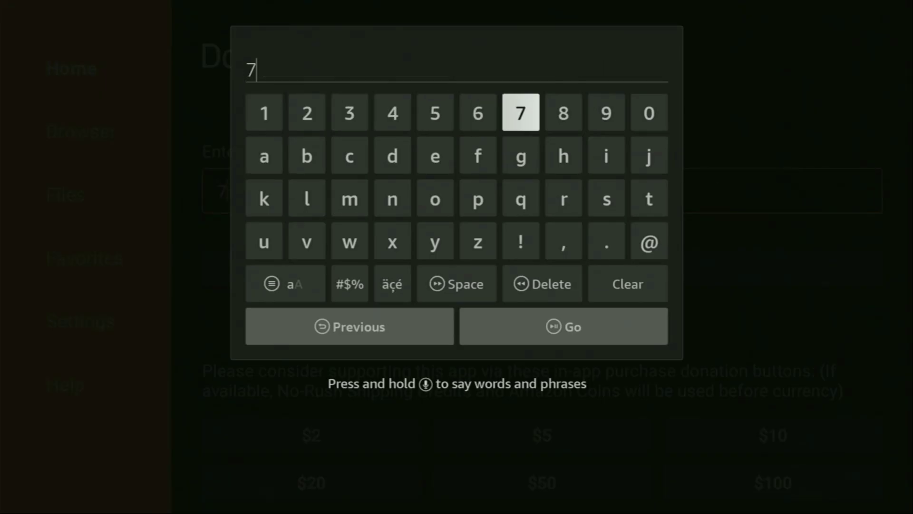
key(Right)
key(Return)
key(Left)
key(Left)
key(Left)
key(Return)
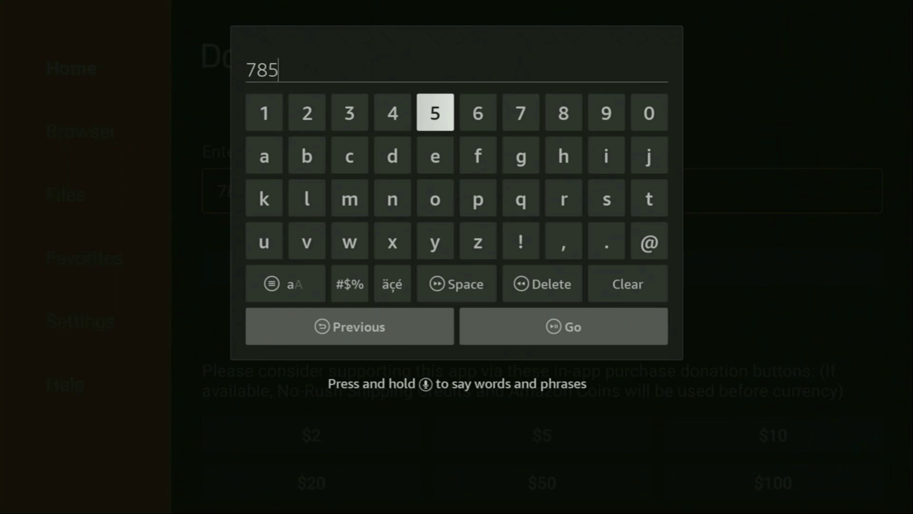
key(Left)
key(Left)
key(Left)
key(Return)
key(Return)
key(Down)
key(Down)
key(Down)
key(Down)
key(Down)
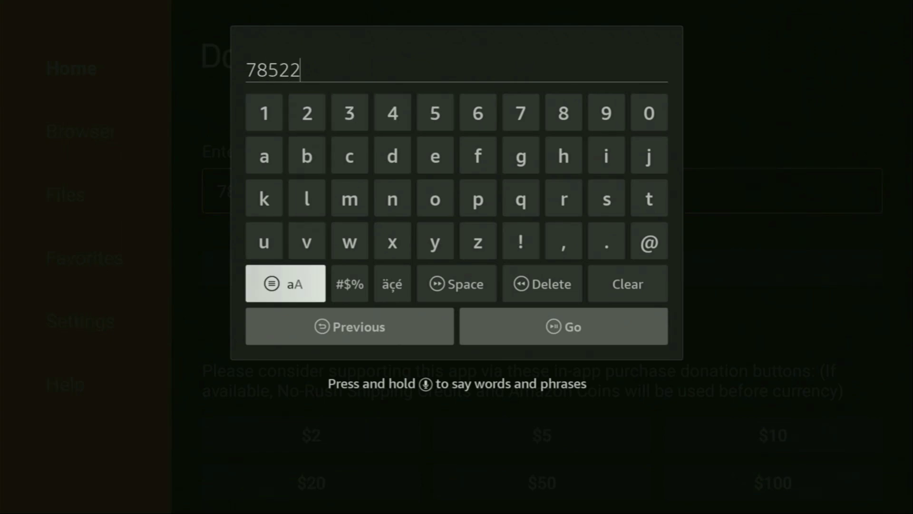
key(Right)
key(Return)
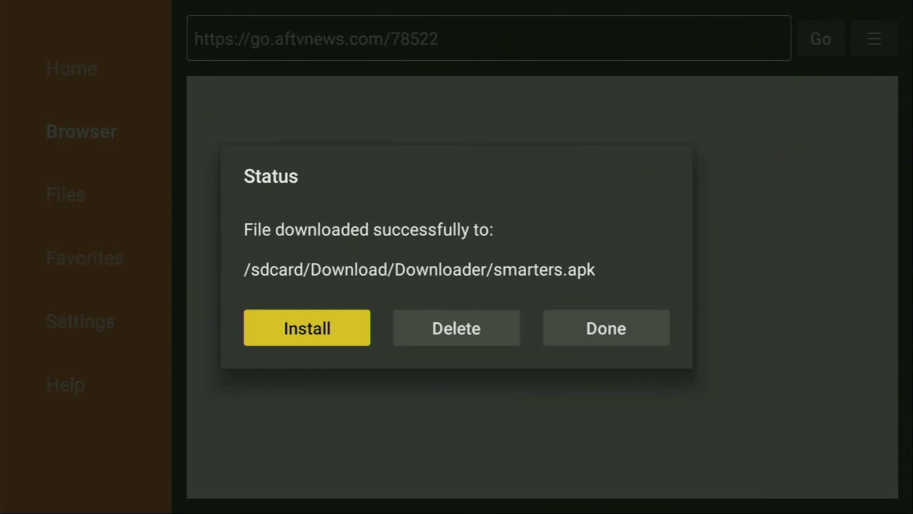
Step: Finish installing IPTV Smarters Pro and delete the downloaded smarters.apk file
key(Right)
key(Return)
key(Return)
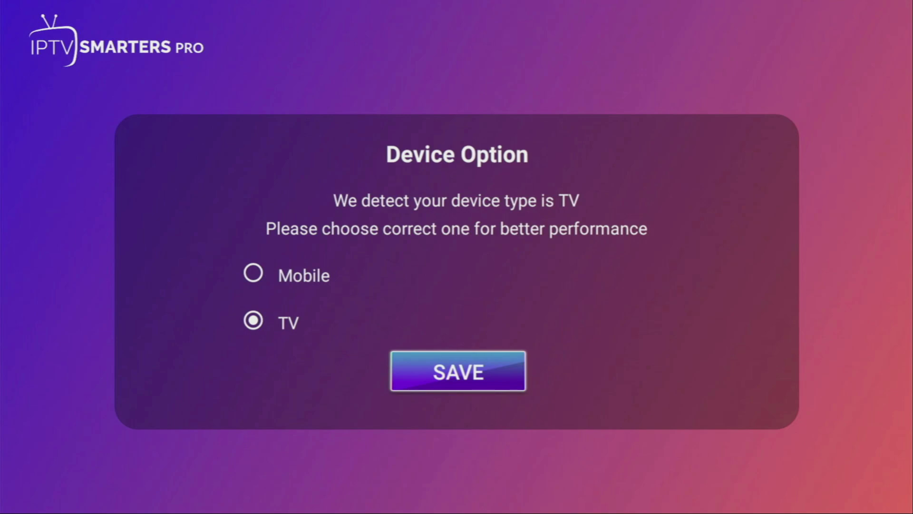
Step: Keep TV as the device type and accept the licence agreement
key(Return)
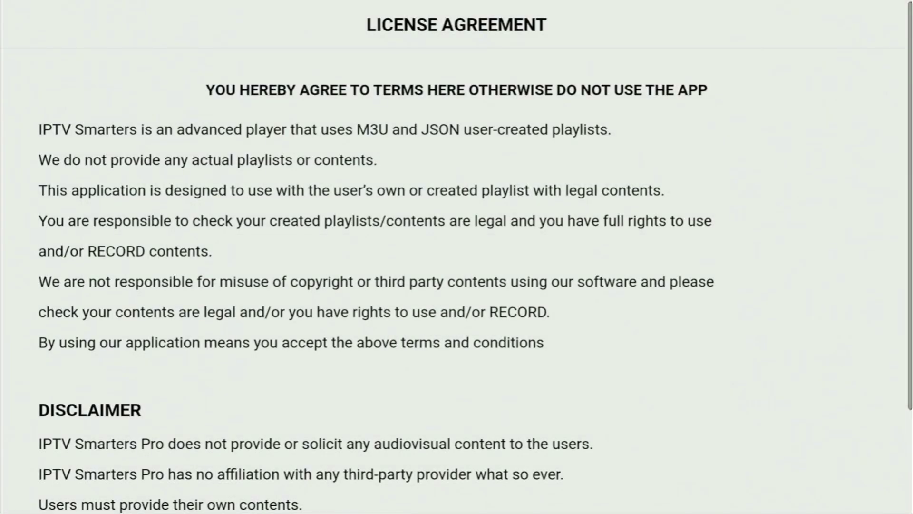
key(Down)
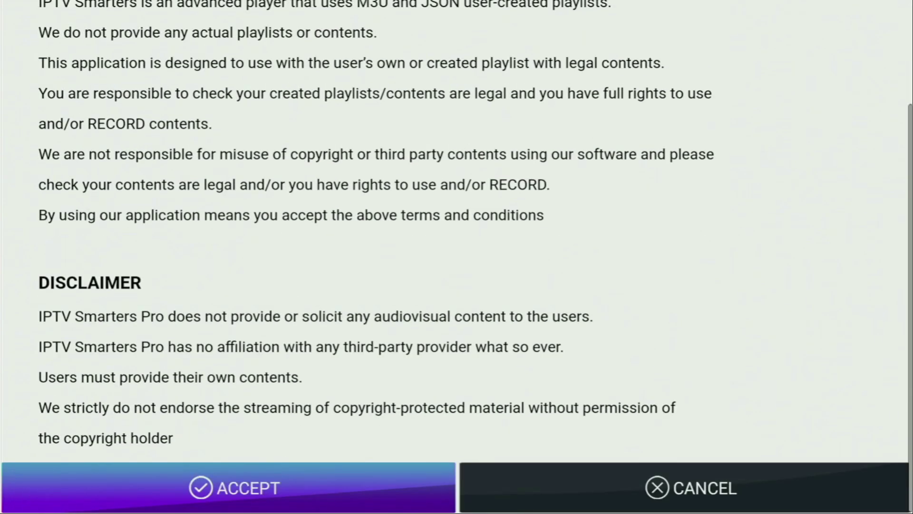
key(Return)
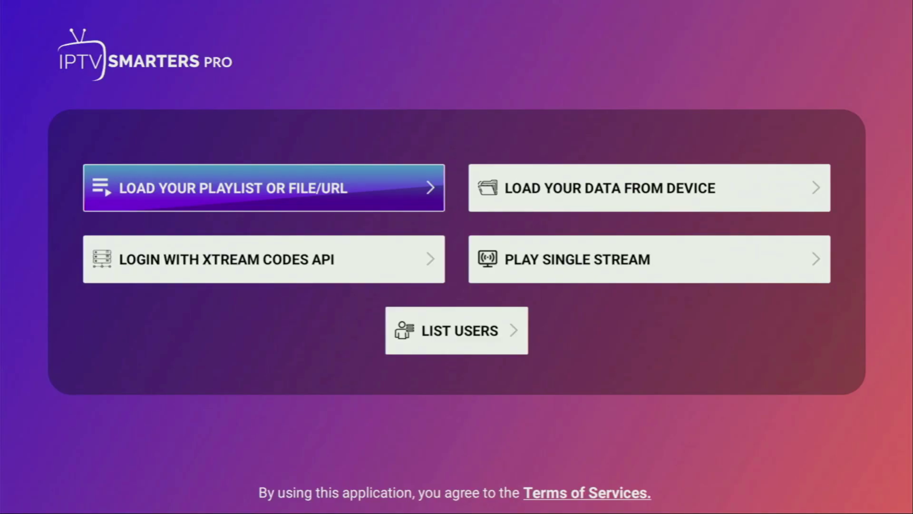
Step: Open the LOAD YOUR PLAYLIST OR FILE/URL form and set the playlist type to M3U URL
key(Down)
key(Up)
key(Return)
key(Left)
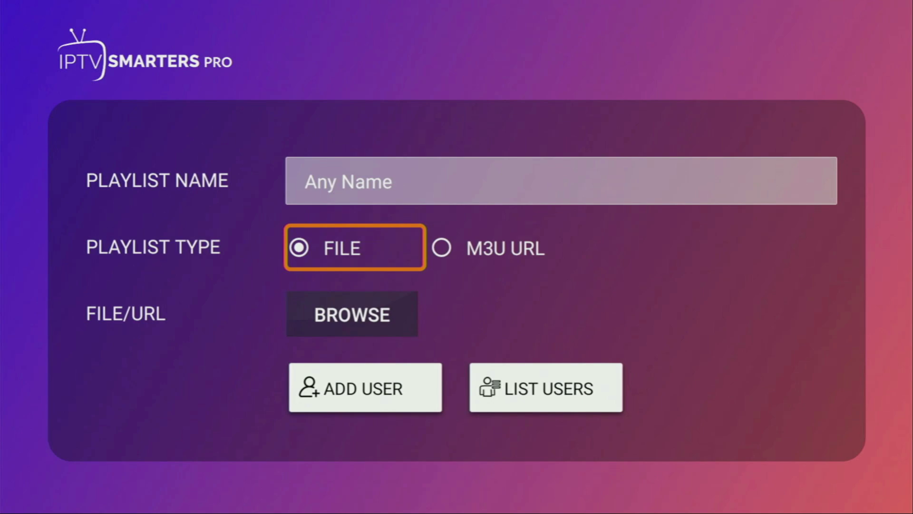
key(Right)
key(Return)
Step: Move between the form's playlist name and m3u line fields
key(Up)
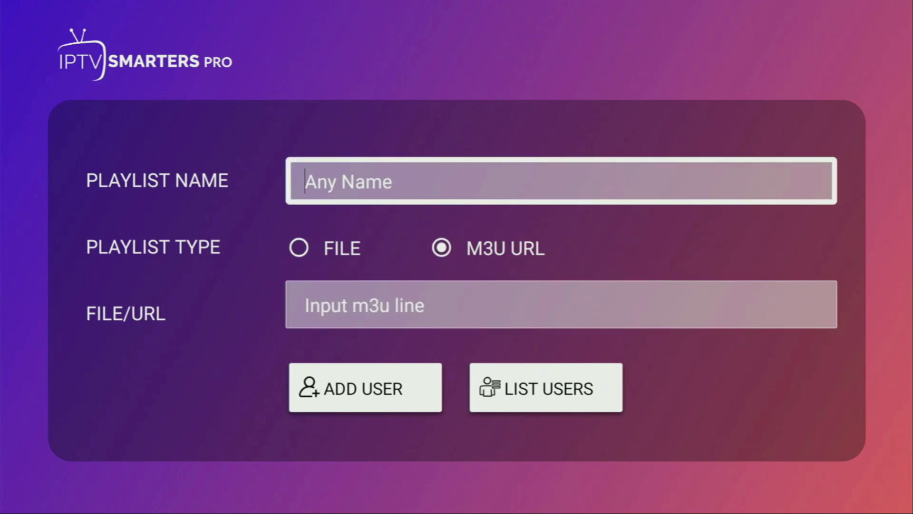
key(Down)
key(Down)
key(Up)
key(Up)
key(Down)
key(Down)
key(Down)
key(Up)
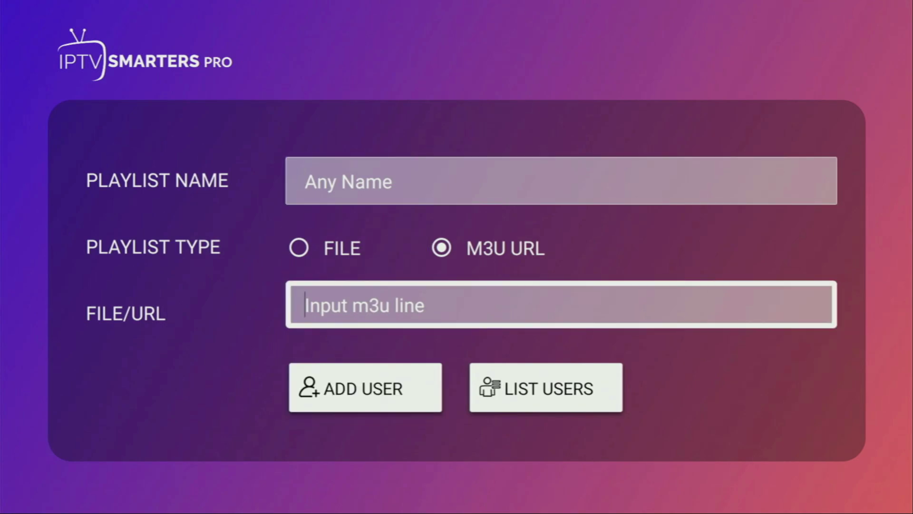
Step: Return to the main menu, open LOGIN WITH XTREAM CODES API, and move down its empty fields to ADD USER
key(Escape)
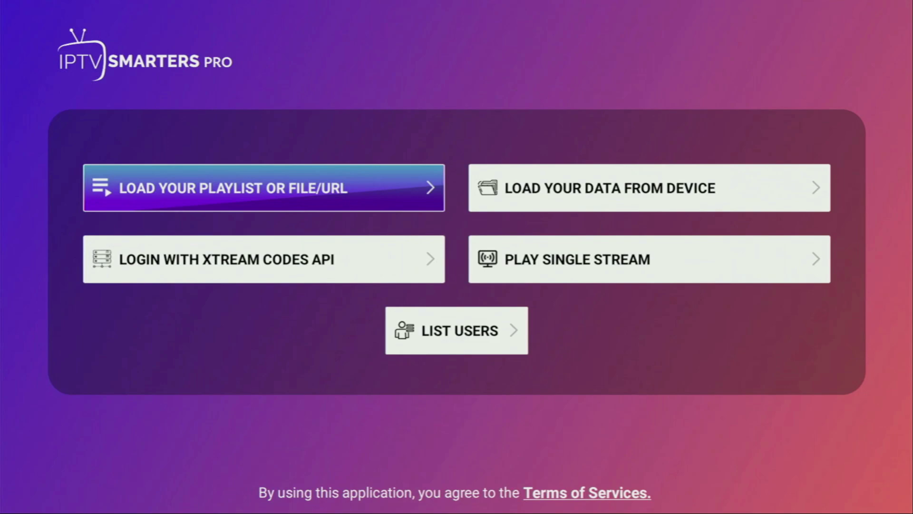
key(Down)
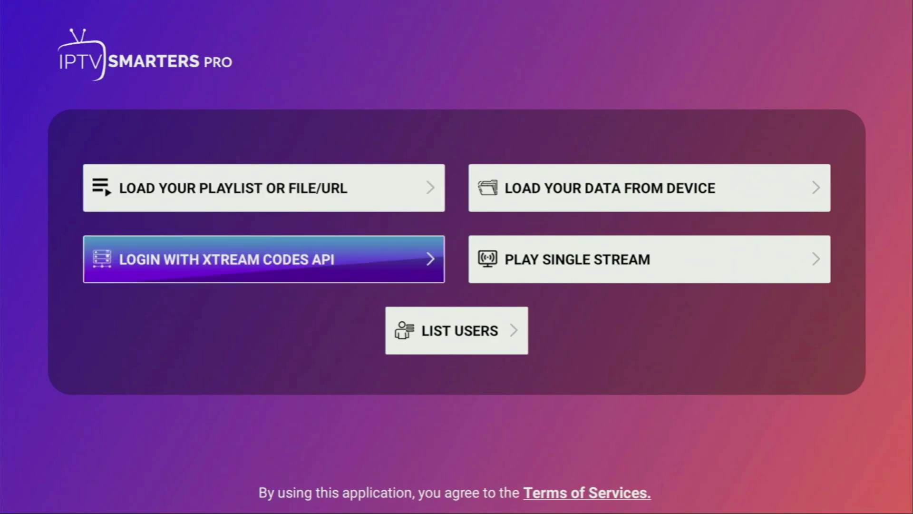
key(Return)
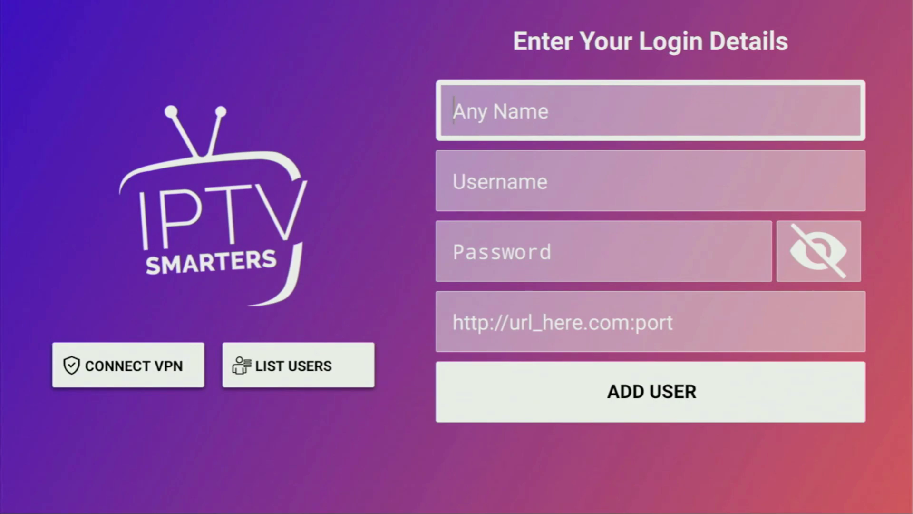
key(Down)
key(Down)
key(Down)
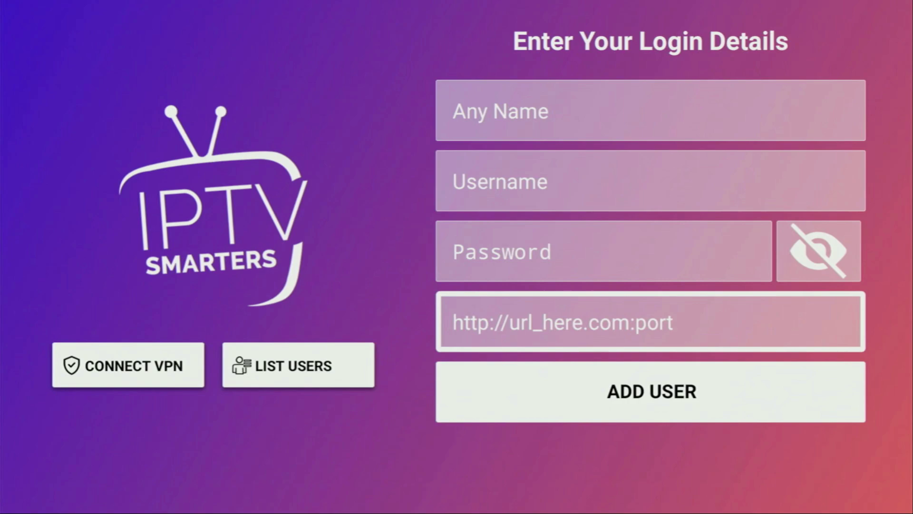
key(Down)
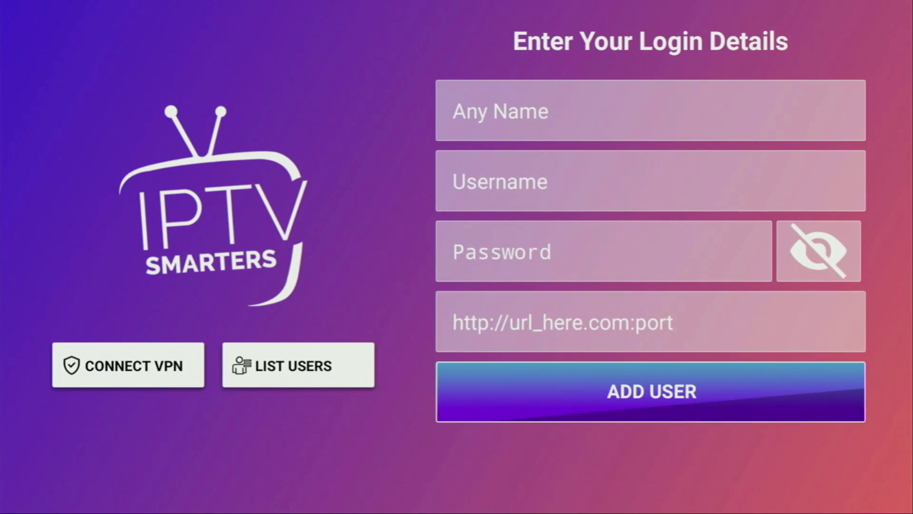